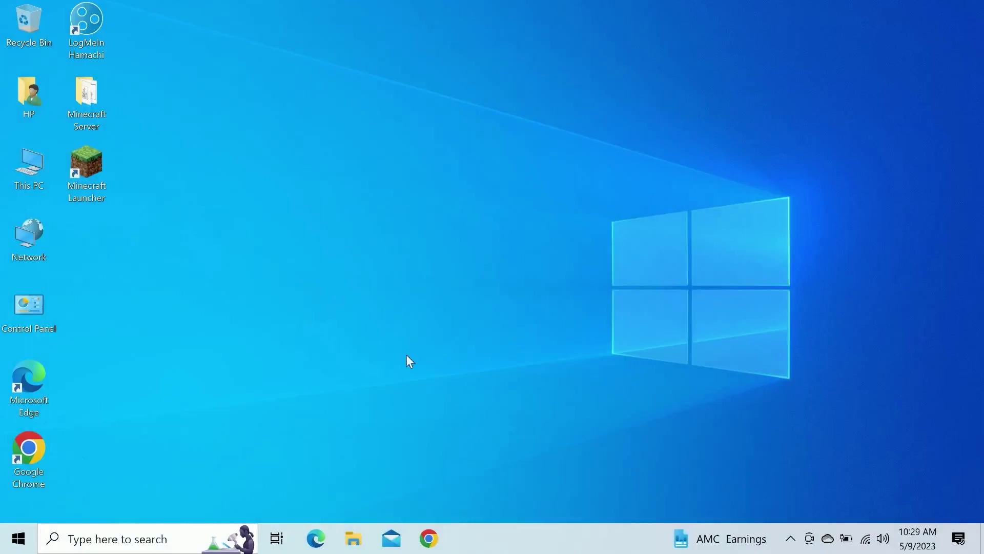
Launch Google Chrome from the taskbar.
click(433, 544)
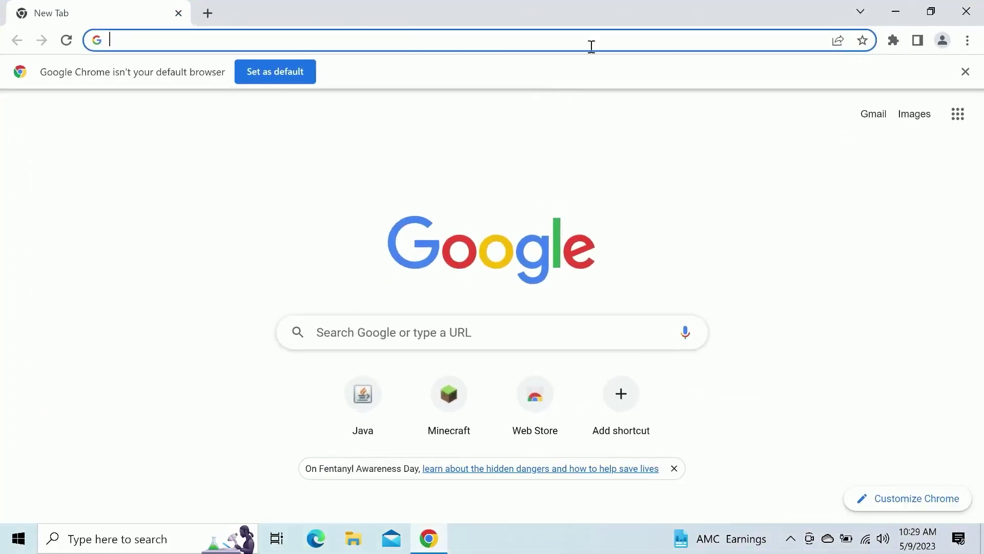
Dismiss the Customize Chrome prompt and search Google for 'discord'.
click(836, 276)
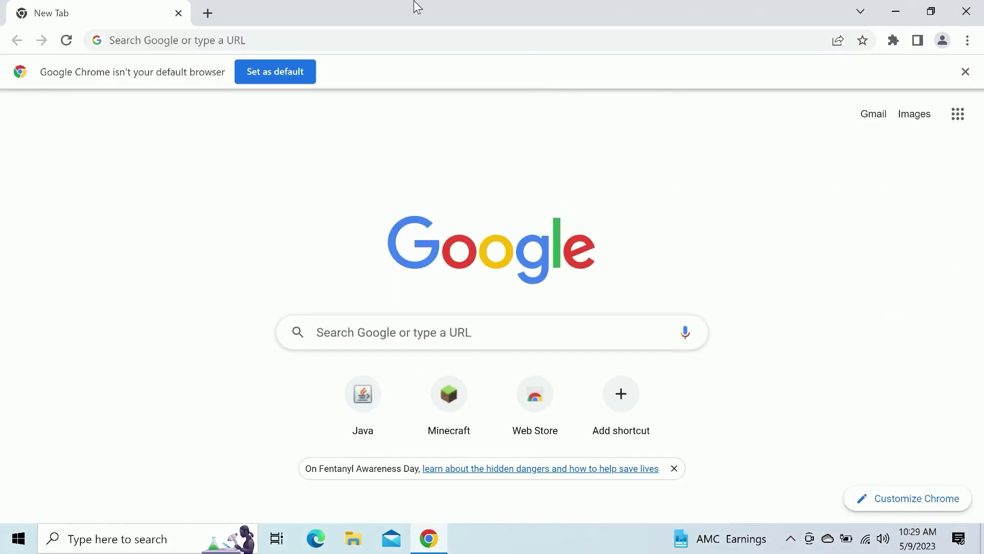
click(253, 36)
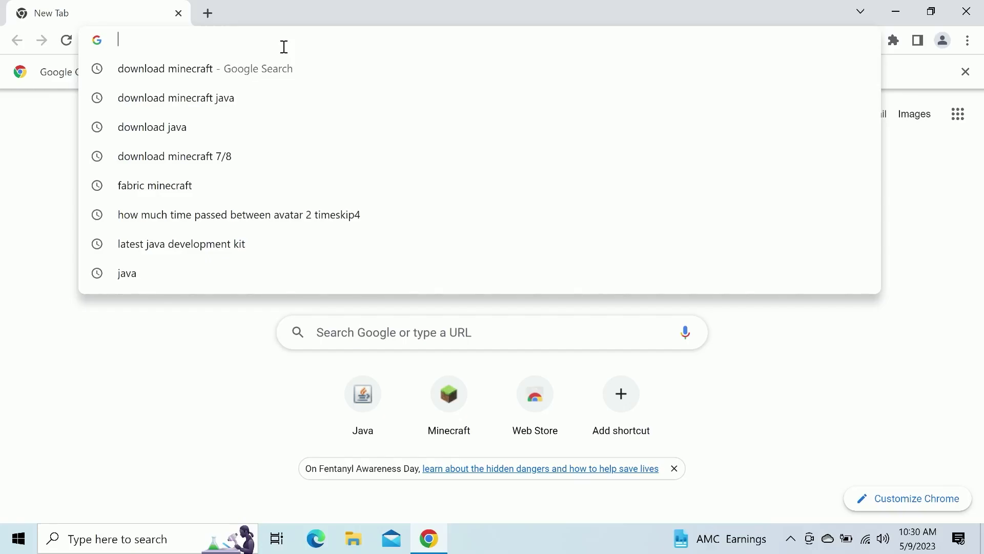
text(discord)
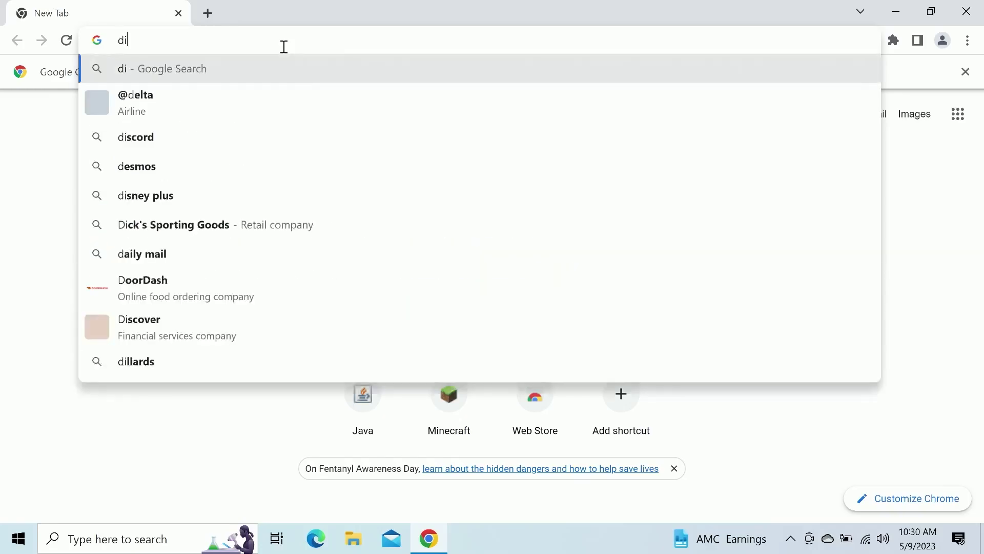
key(Return)
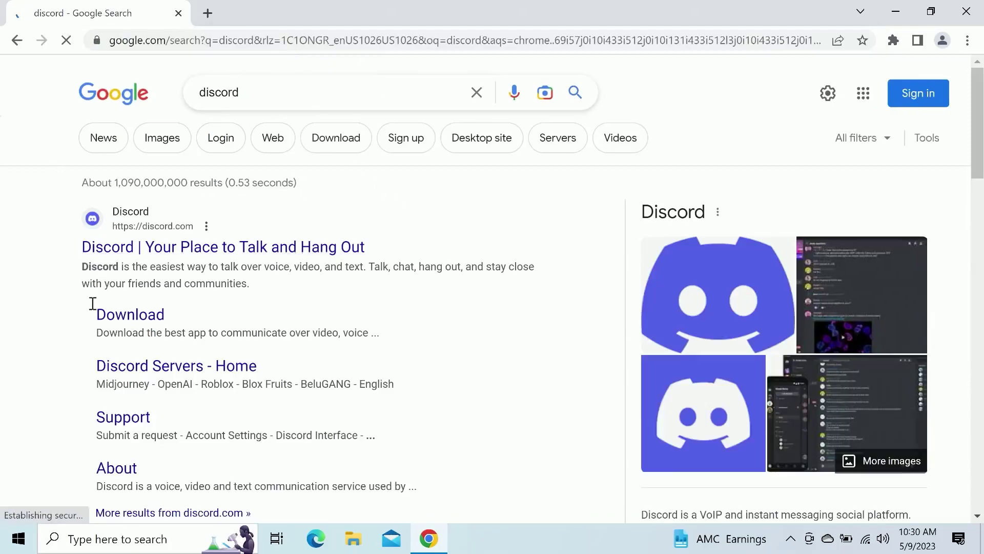
Open the Discord download page, copy its address, and download DiscordSetup.exe for Windows.
click(135, 322)
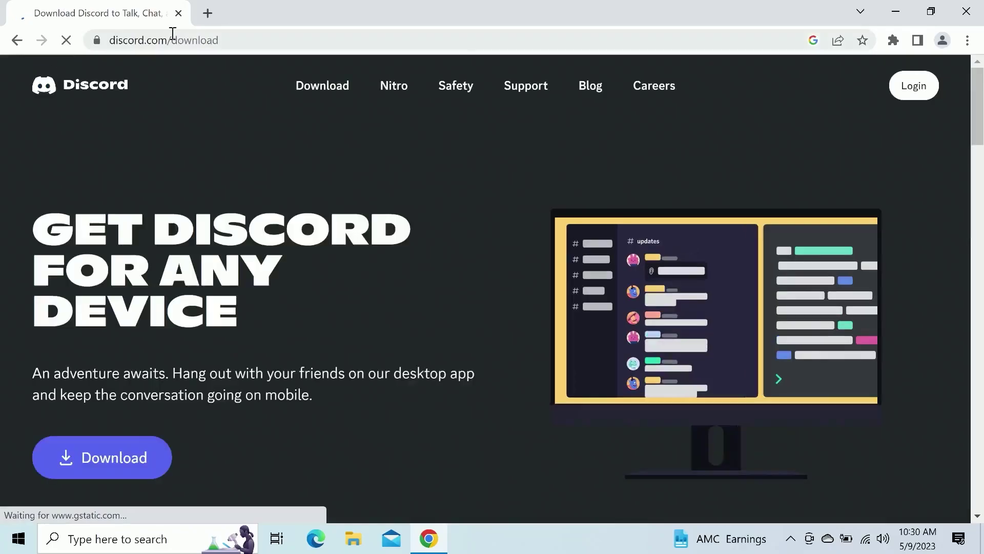
click(170, 41)
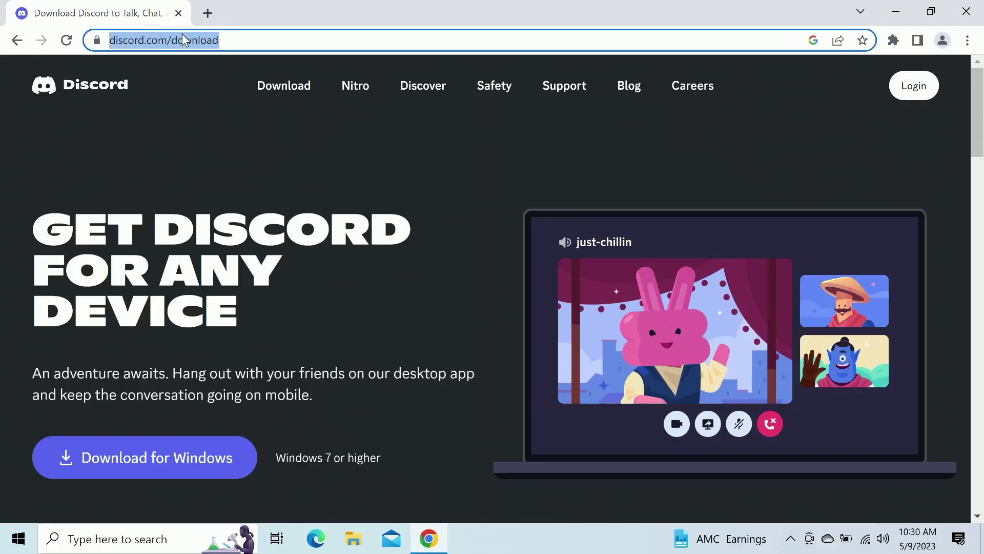
key(ctrl+c)
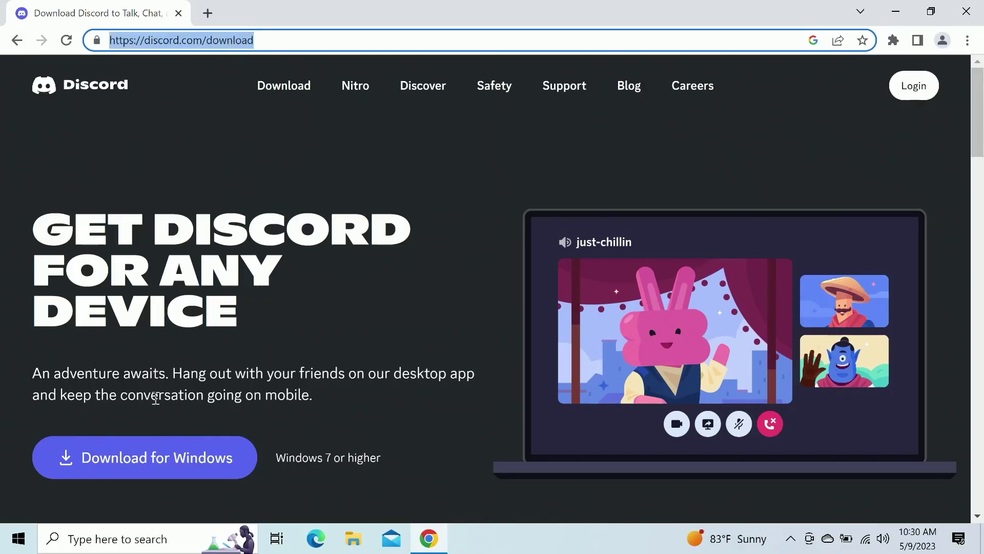
click(153, 456)
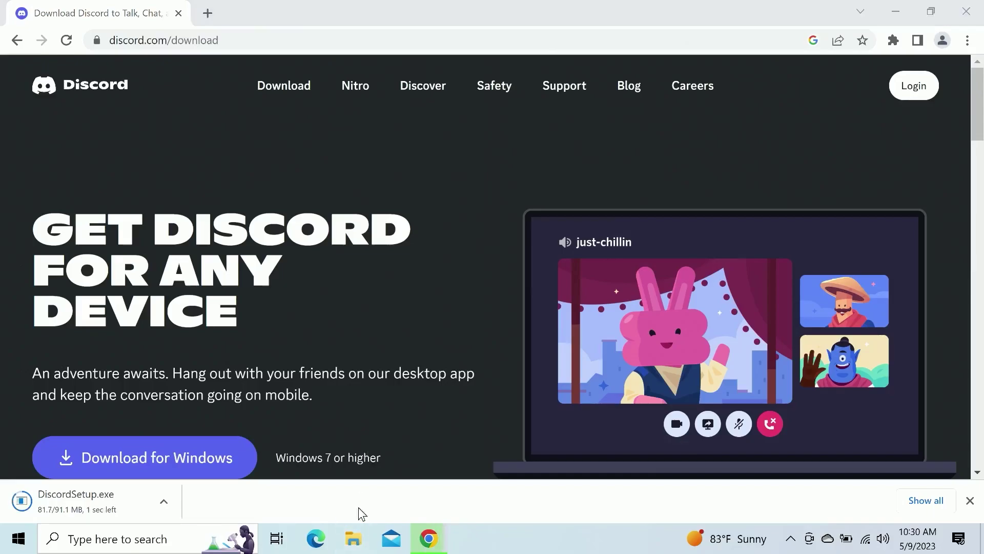
Open File Explorer, move it aside, and go into the Downloads folder.
click(355, 537)
drag(241, 10, 405, 11)
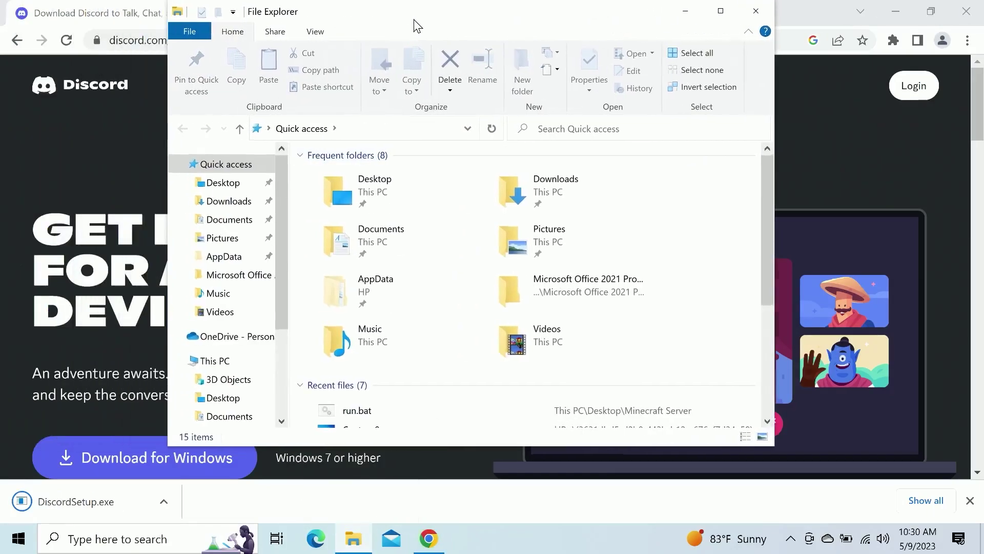
click(550, 181)
double_click(550, 180)
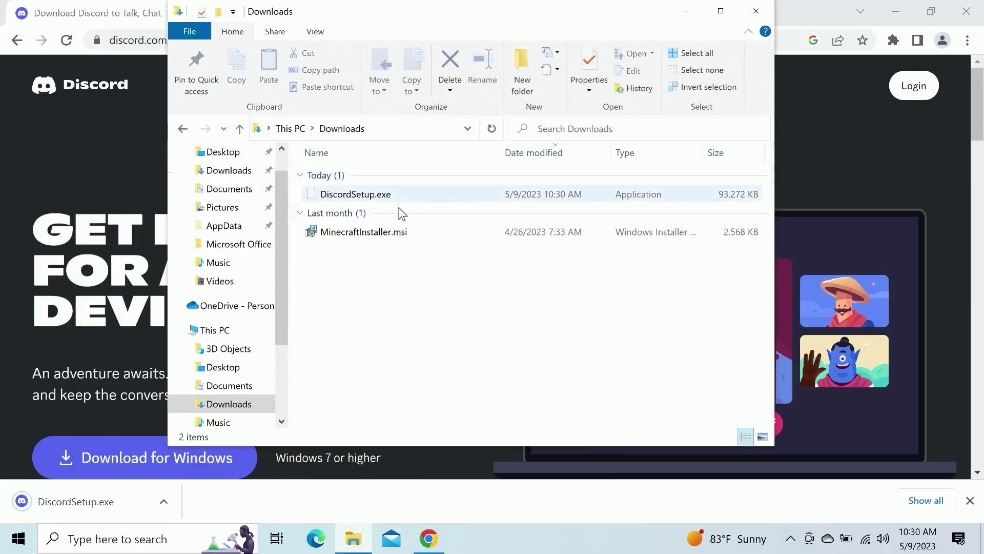
Run DiscordSetup.exe from Downloads and minimize Chrome.
click(374, 196)
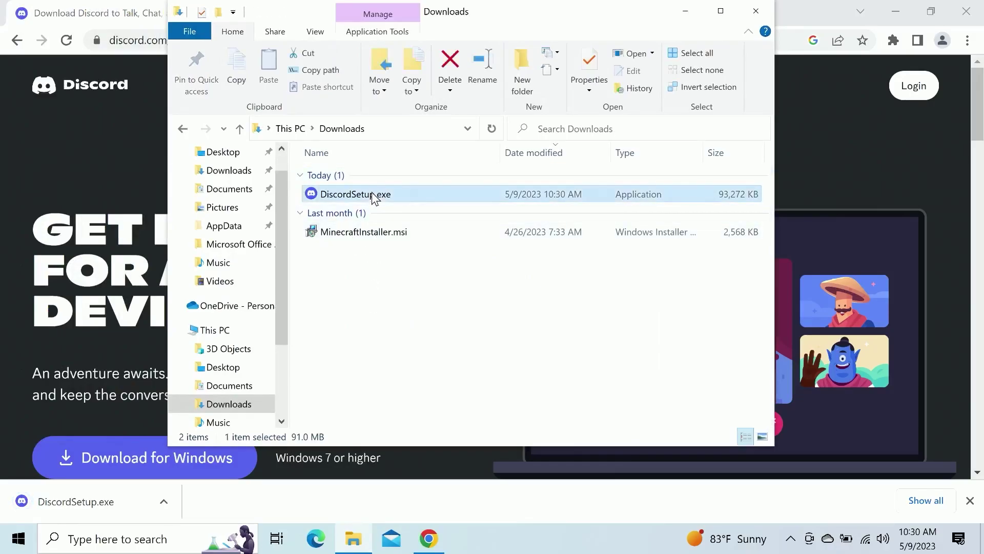
double_click(373, 198)
click(898, 11)
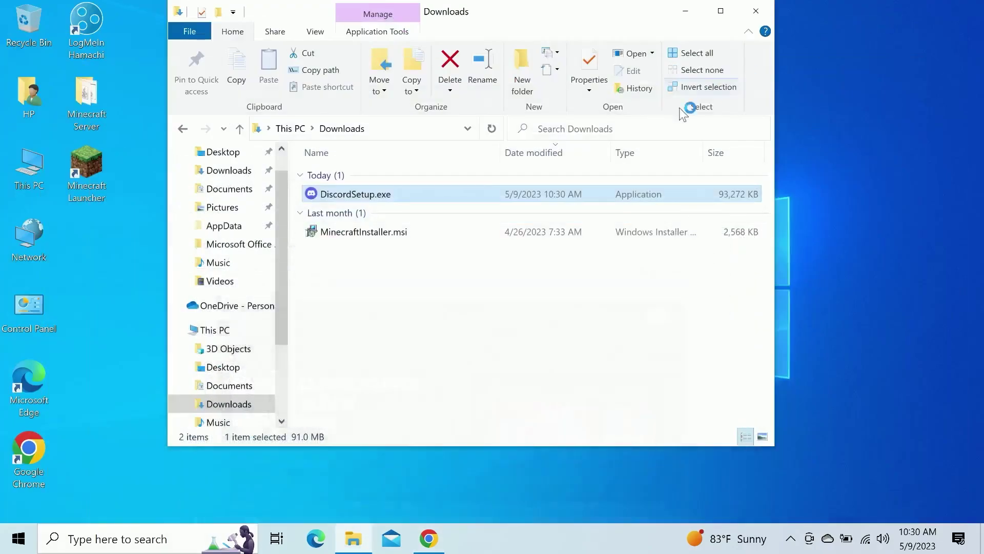
click(444, 322)
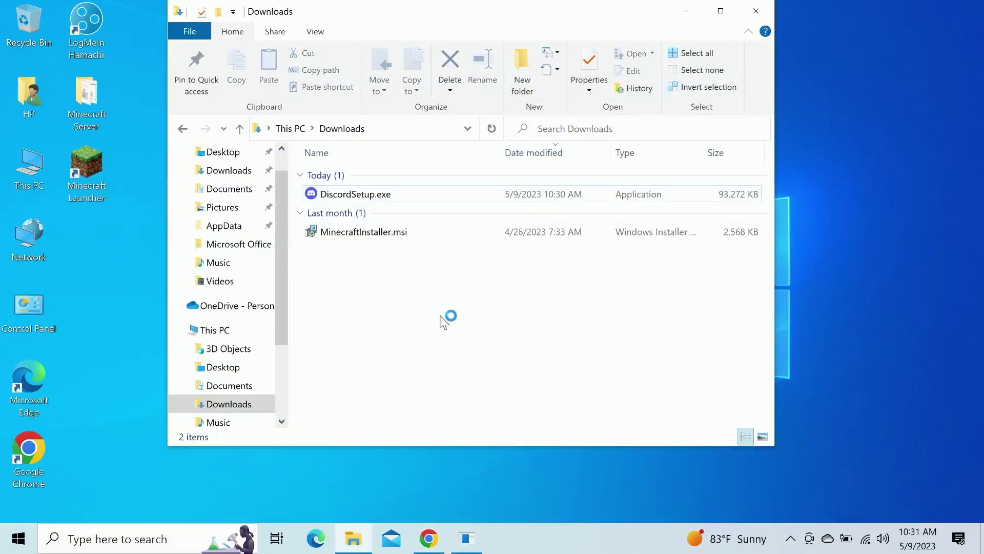
Bring up the Discord updater and, once installed, minimize the browser handoff window.
click(467, 539)
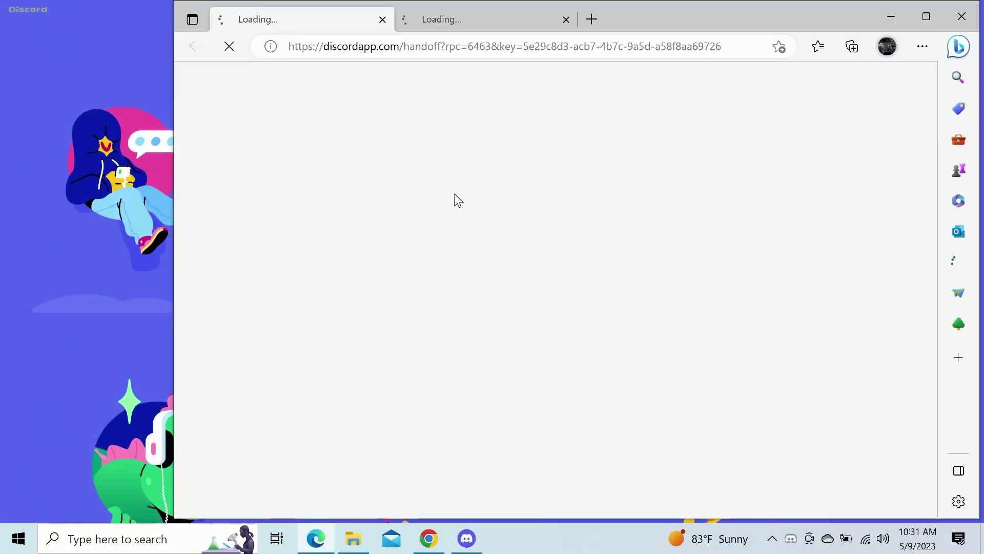
click(890, 14)
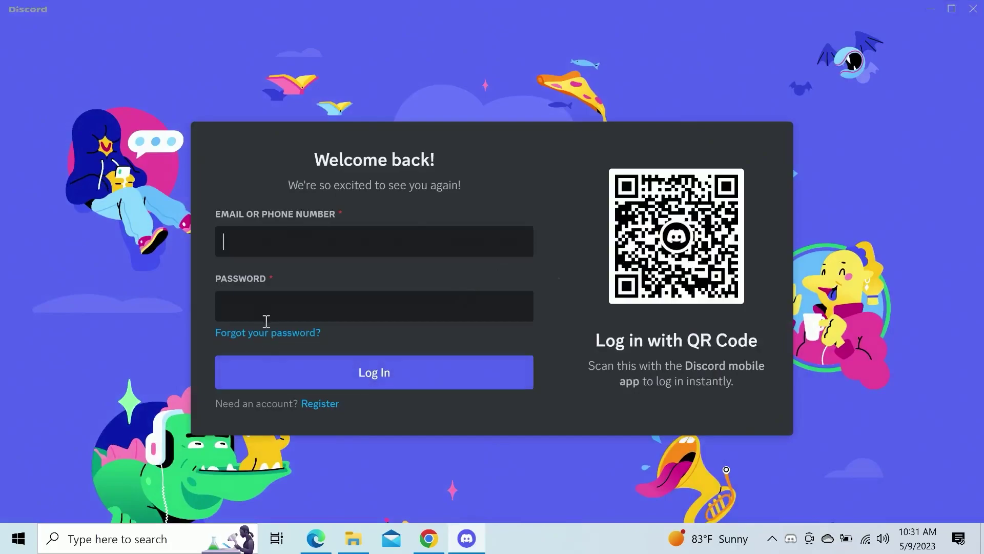
Switch to account creation and enter the new account's Outlook e-mail address, fixing typos.
click(320, 403)
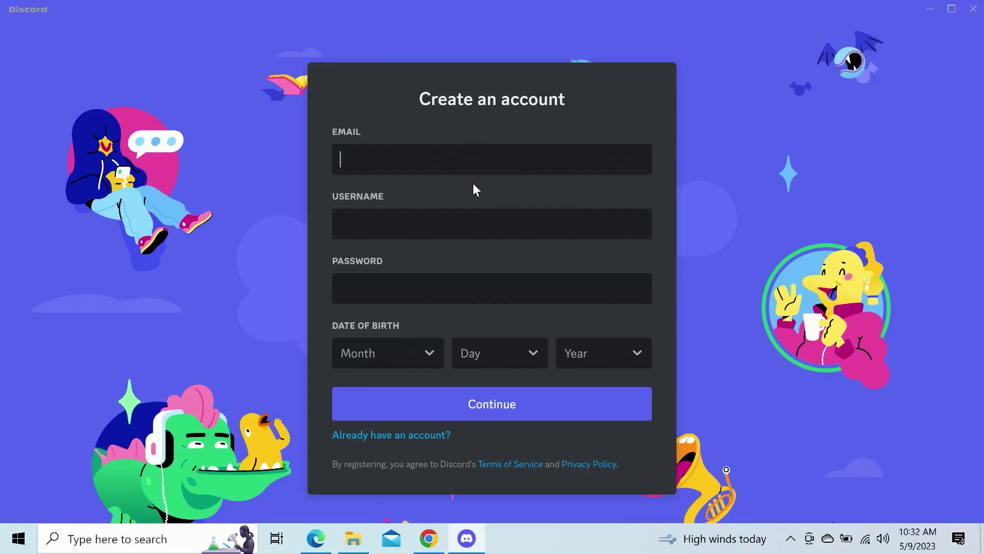
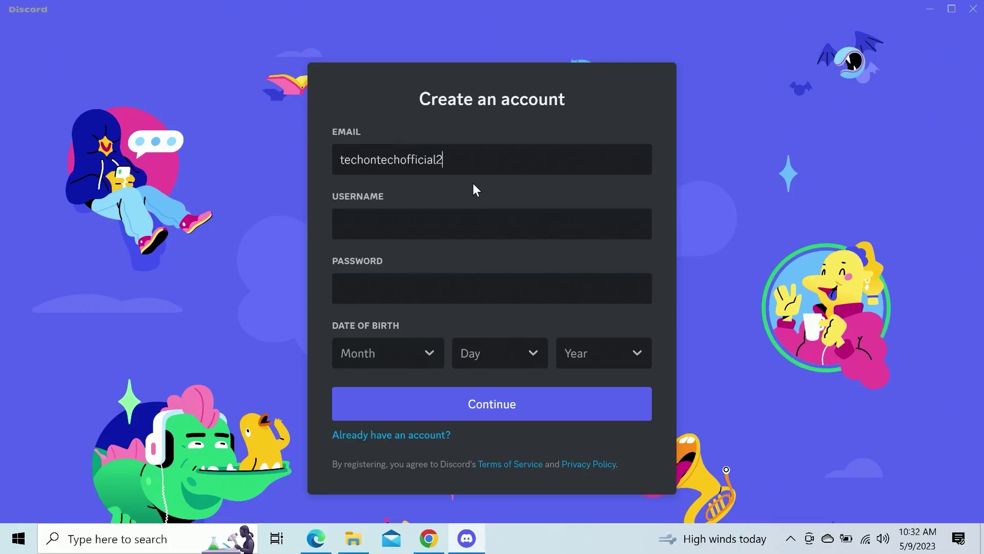
Enter a username and the account password, retyping the password once.
key(Tab)
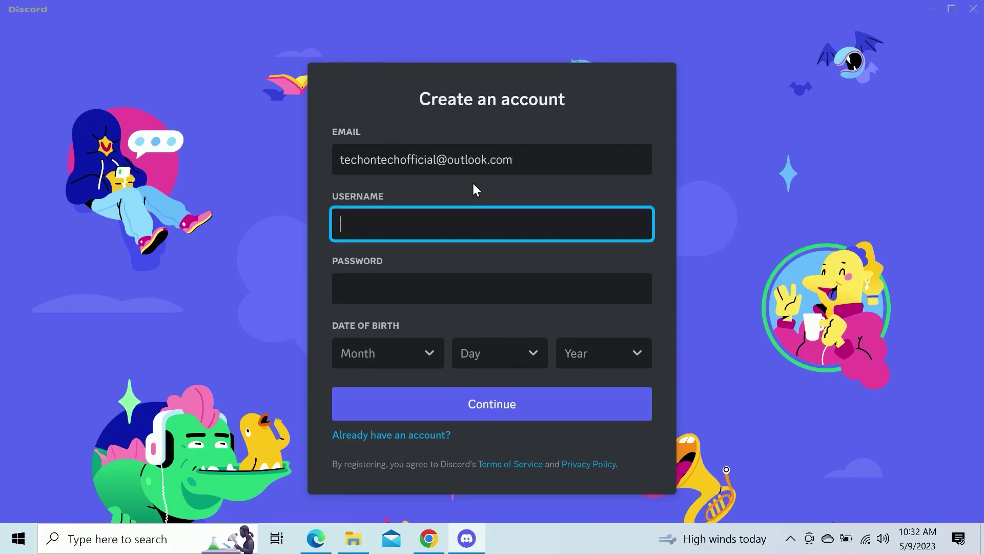
text(techontechofficial)
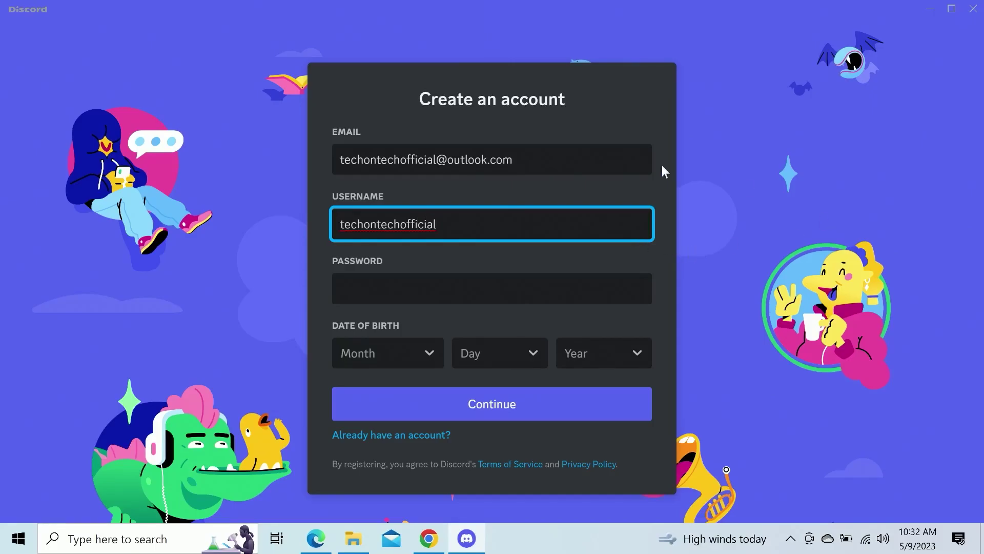
click(388, 283)
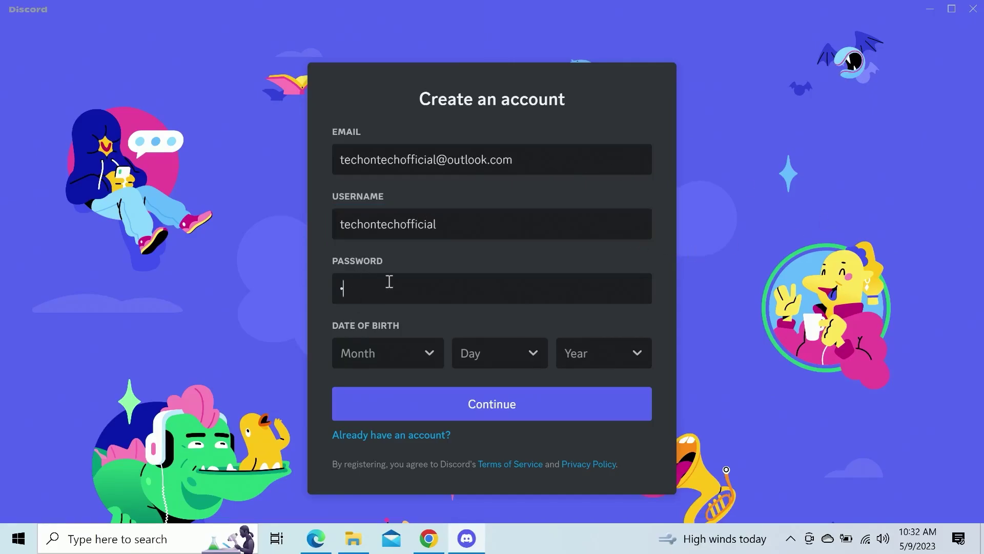
text(•••••••••••)
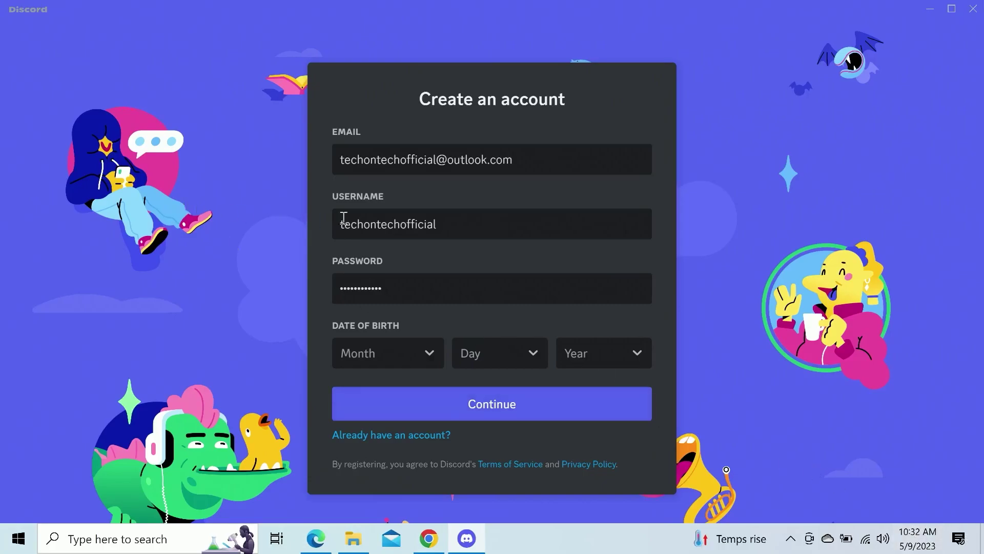
key(ctrl+a)
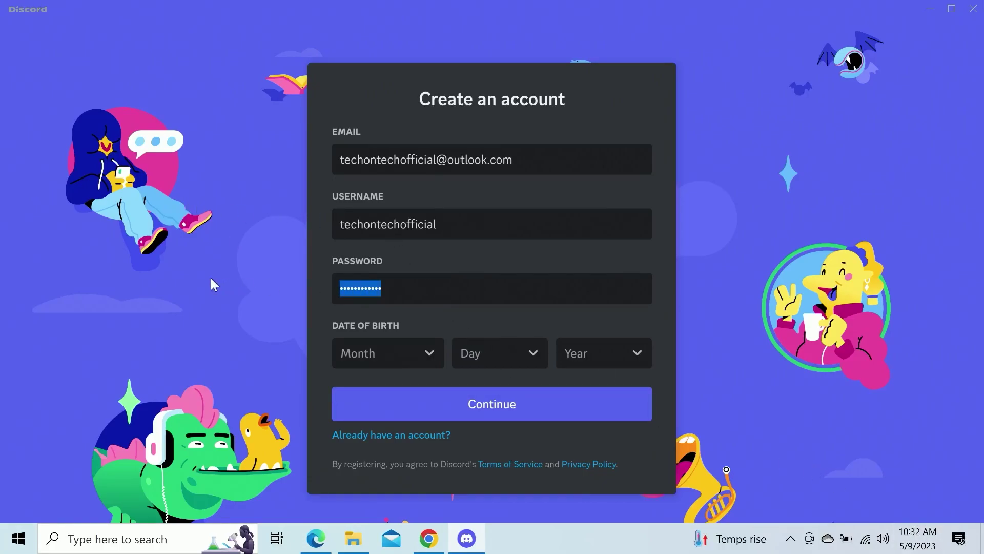
key(BackSpace)
text(••••••••)
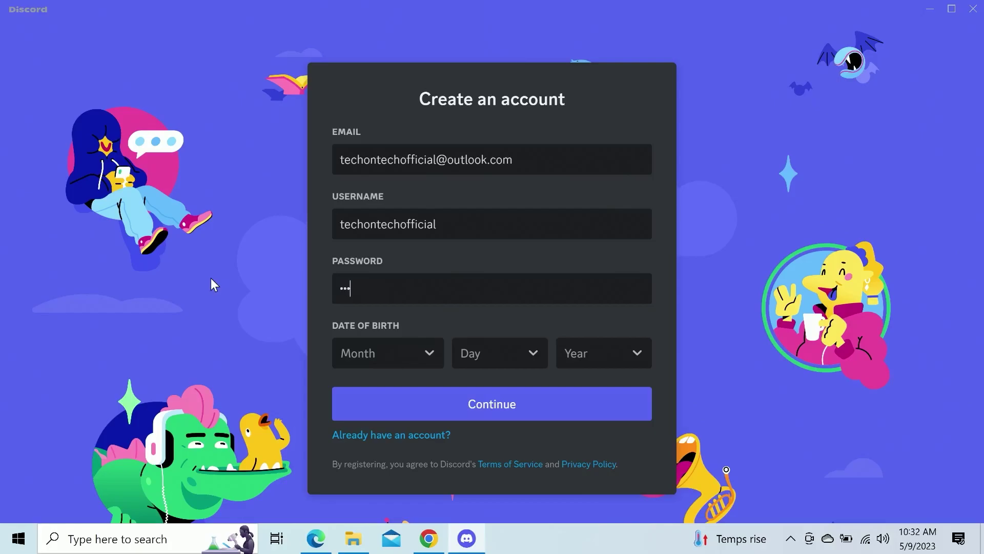
text(•••)
Set the birth date to January 1, 1980 and submit the registration form.
click(420, 351)
click(392, 190)
click(497, 354)
click(492, 190)
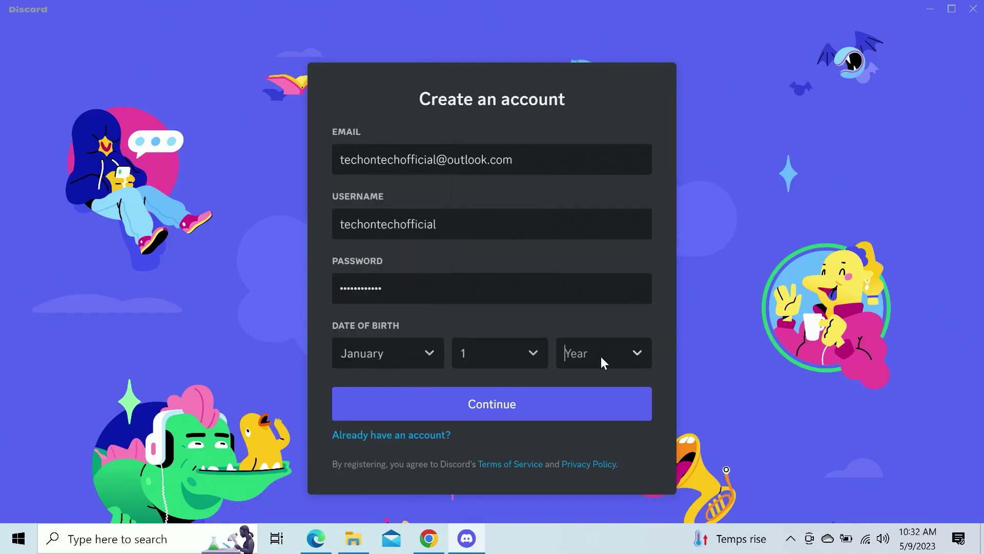
text(1980)
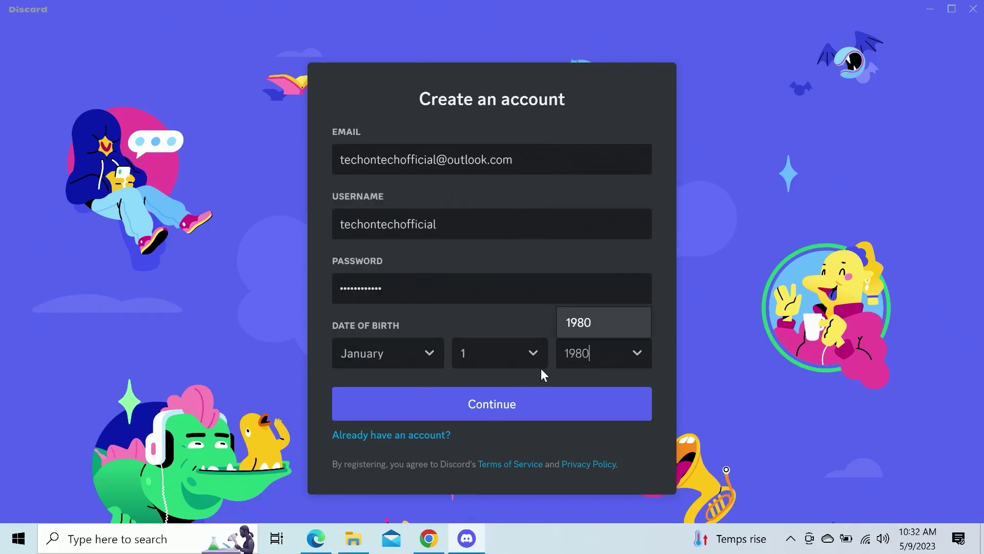
key(Return)
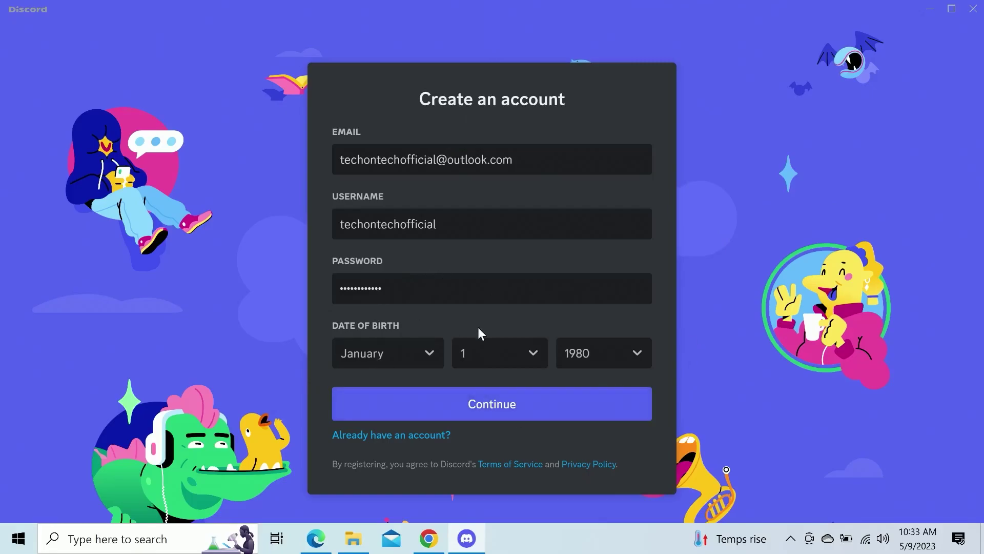
click(456, 416)
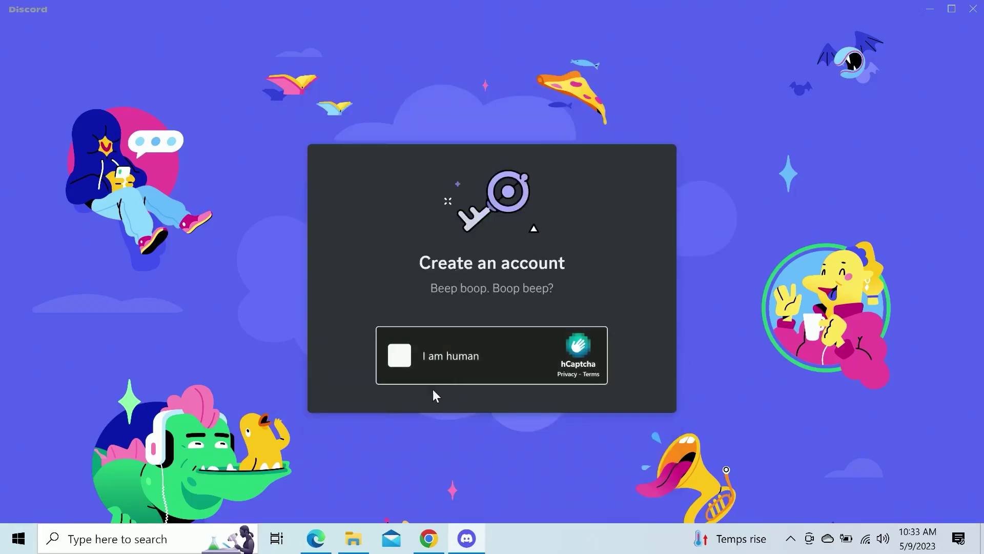
Tick 'I am human', allow Discord through the firewall, and select the electric scooter images.
click(395, 356)
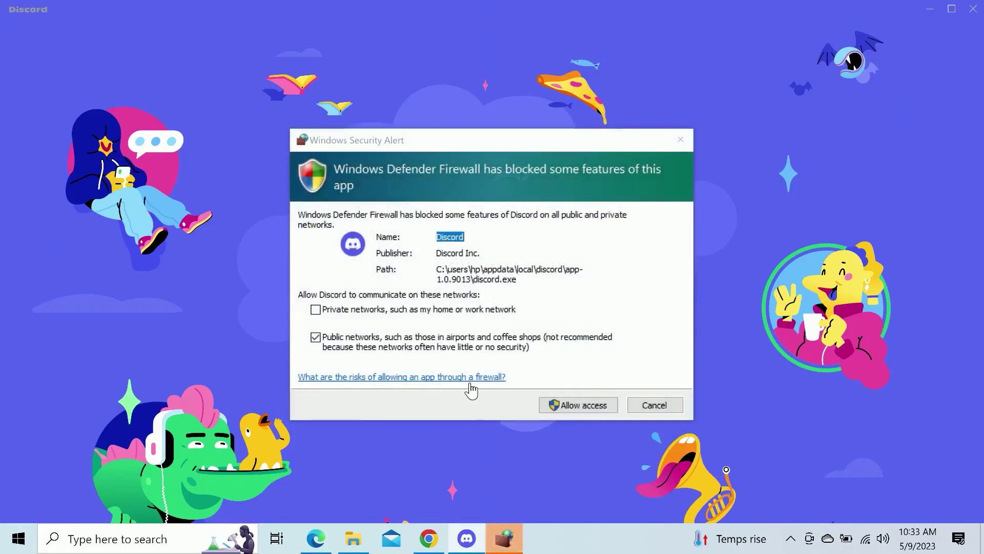
click(315, 309)
click(598, 404)
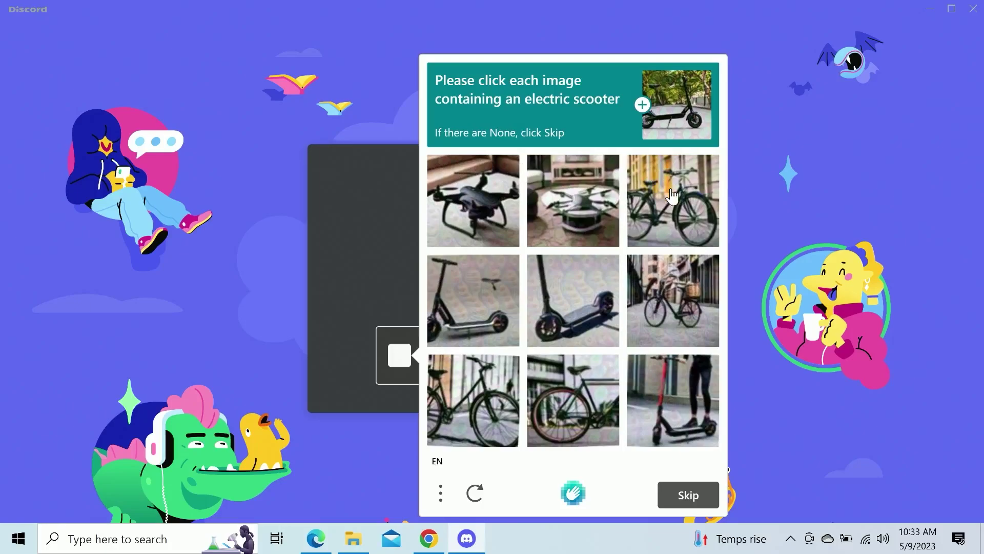
click(569, 316)
click(489, 308)
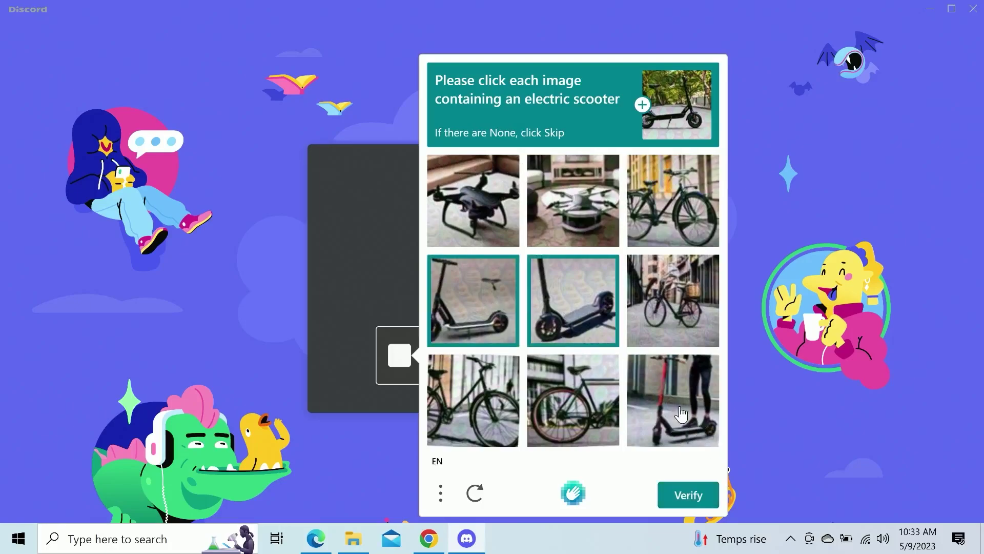
click(679, 415)
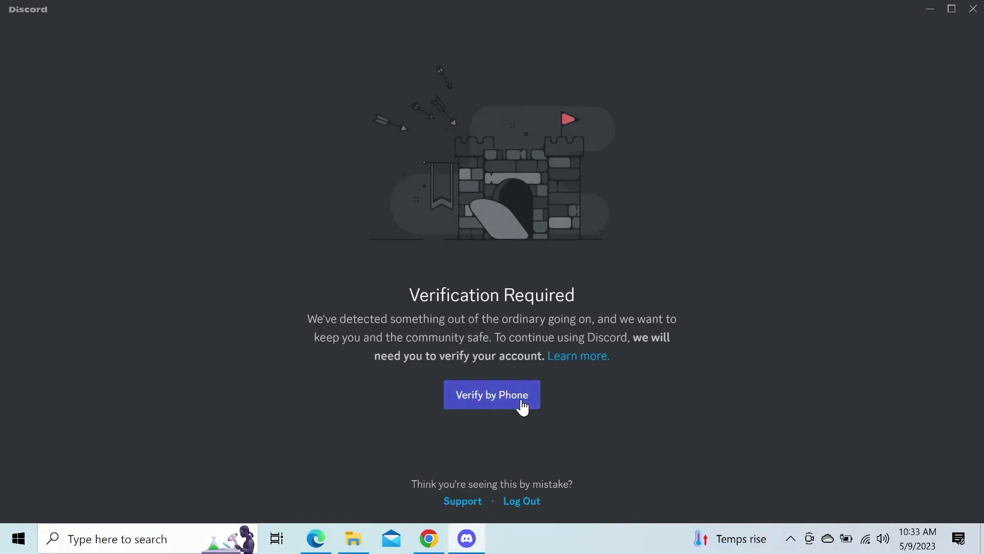
Start phone verification, solve the giraffe hCaptcha, and enter the texted six-digit code.
click(493, 398)
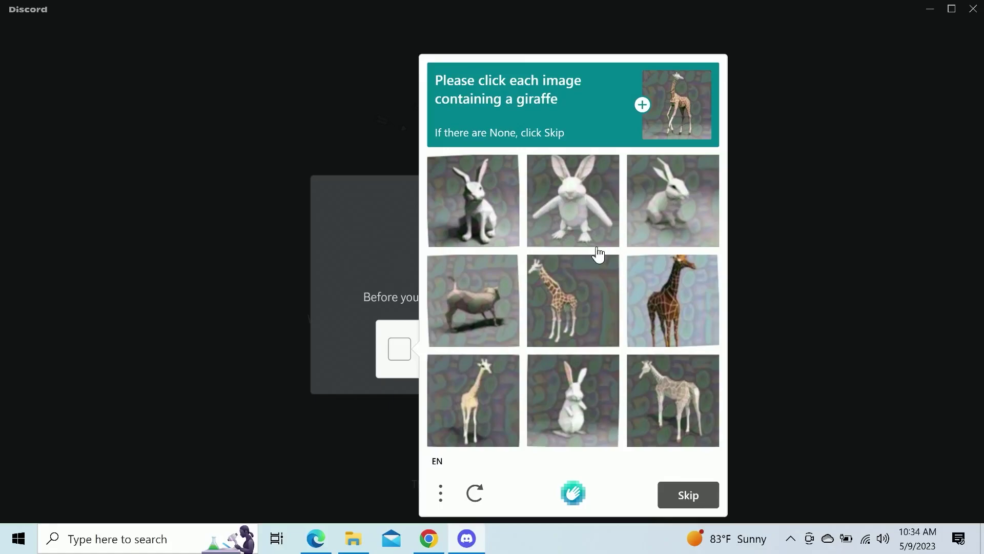
click(598, 268)
click(677, 274)
click(441, 428)
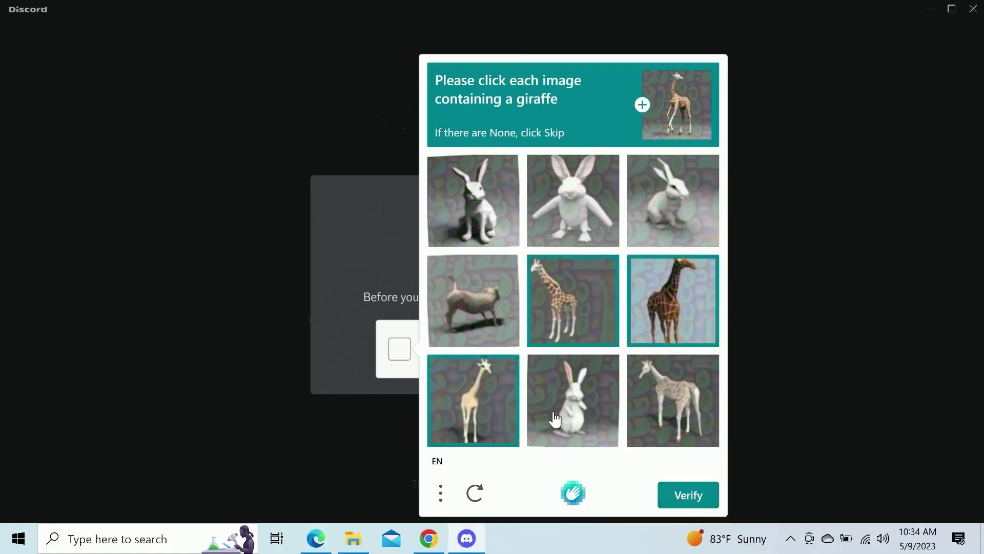
click(650, 405)
click(700, 498)
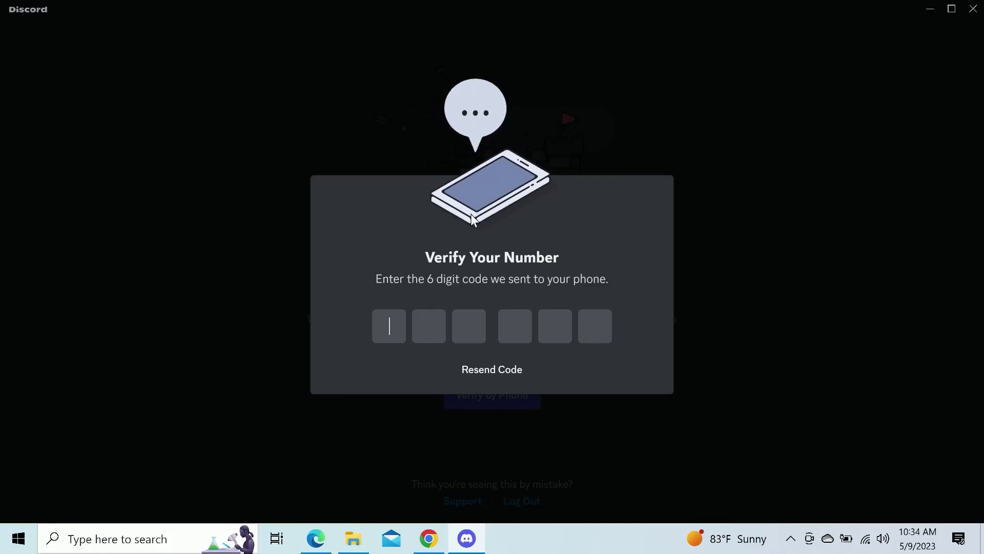
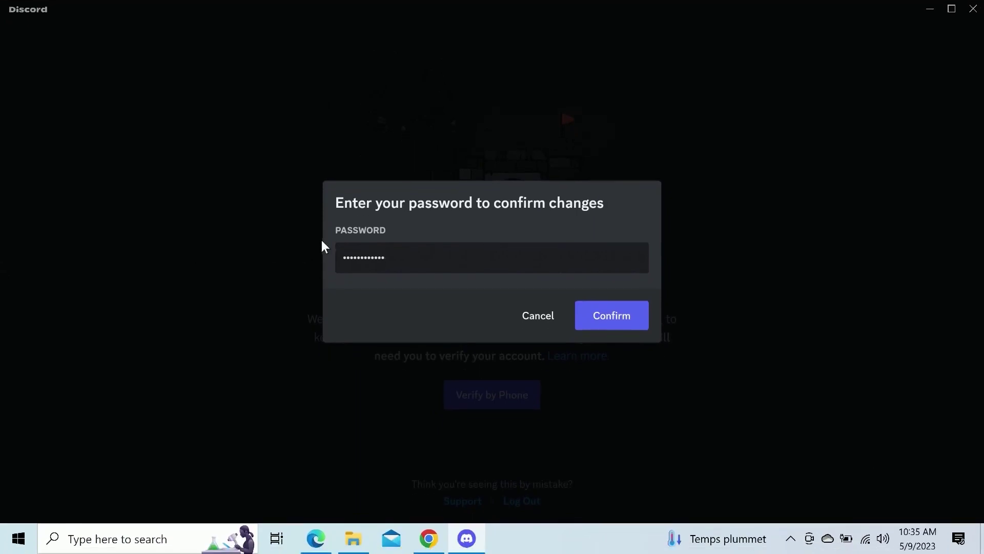
Confirm the phone verification with the account password and continue past Phone Verified.
click(594, 311)
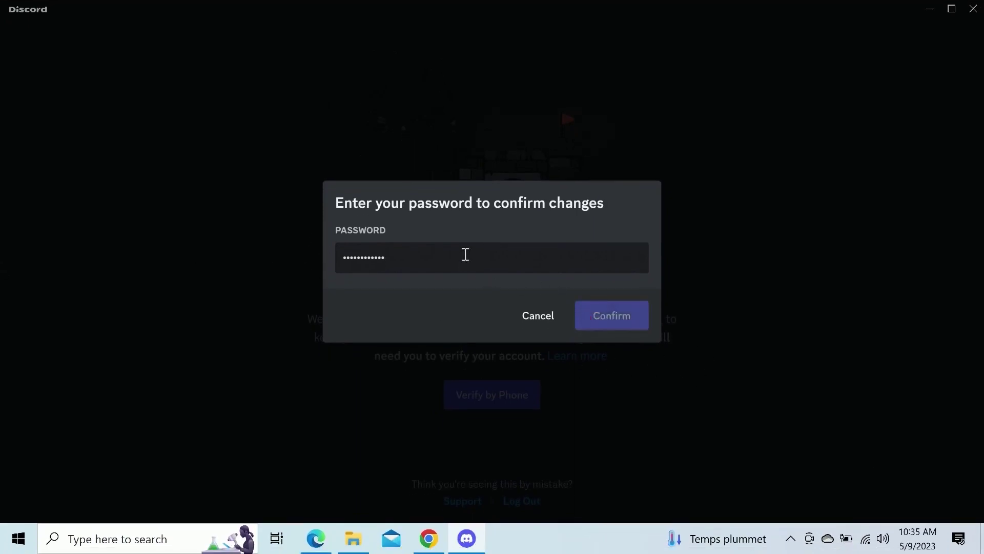
click(466, 311)
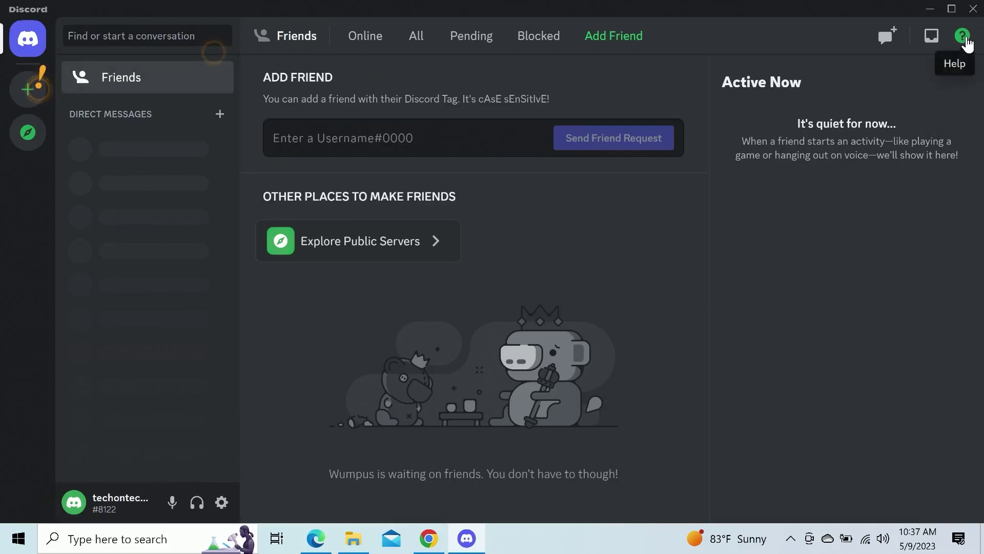
View the account's profile popout from the user panel, then close it.
click(104, 510)
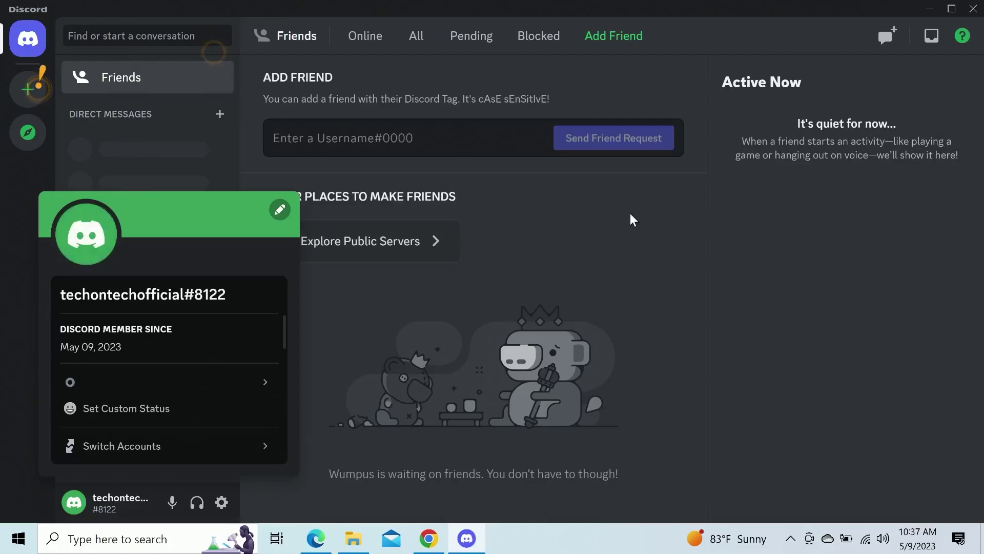
click(8, 24)
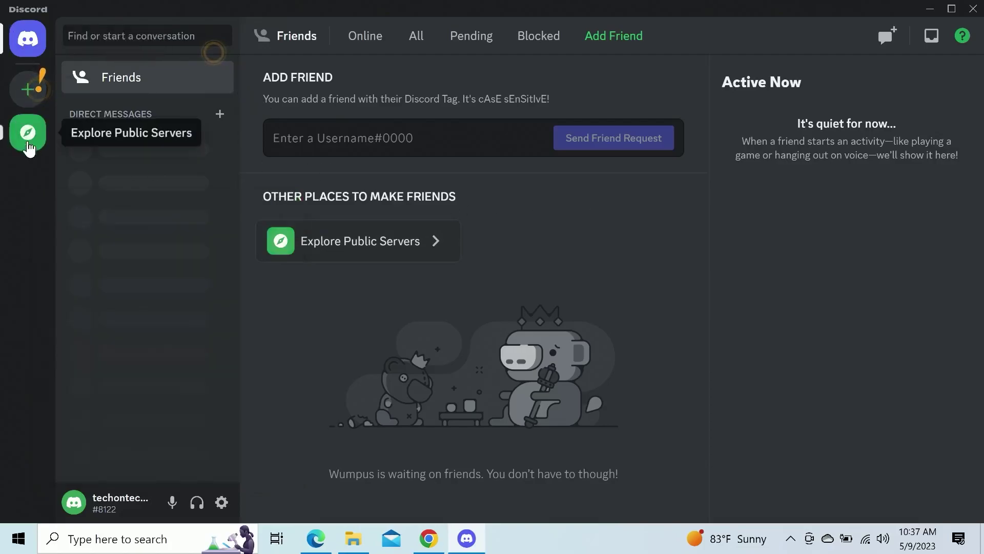
In Discover's Gaming communities, try previewing the Minecraft server and dismiss the server-full notice.
click(28, 138)
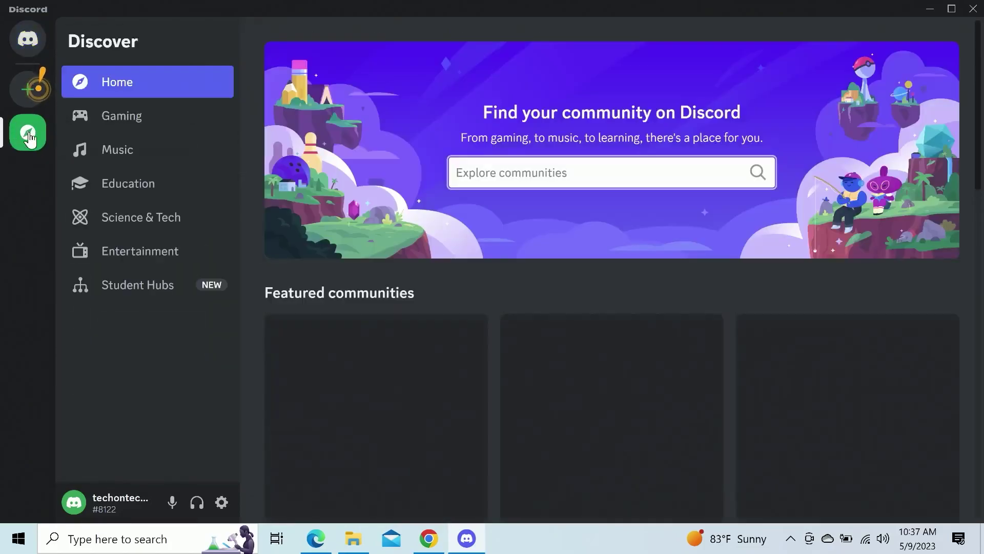
scroll(439, 247, down, 5)
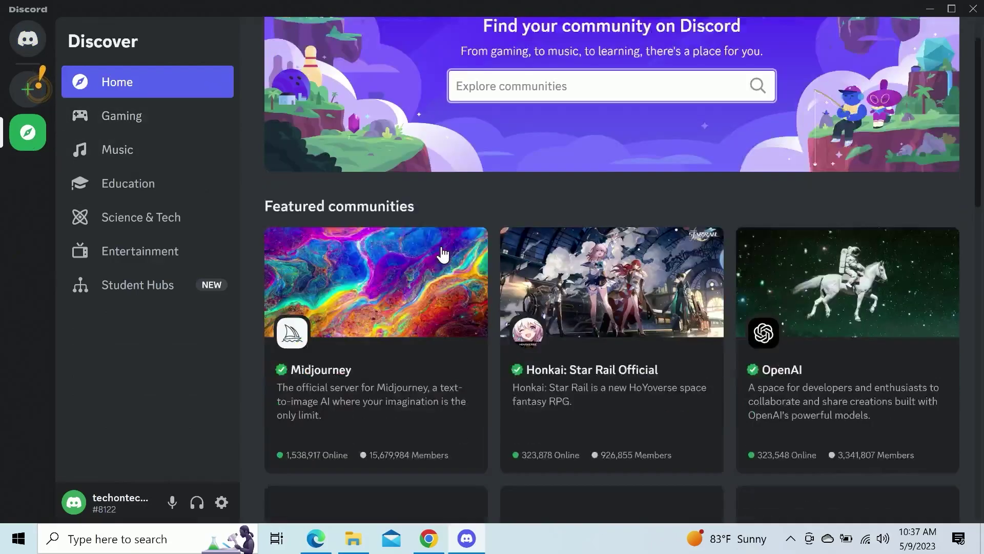
click(138, 117)
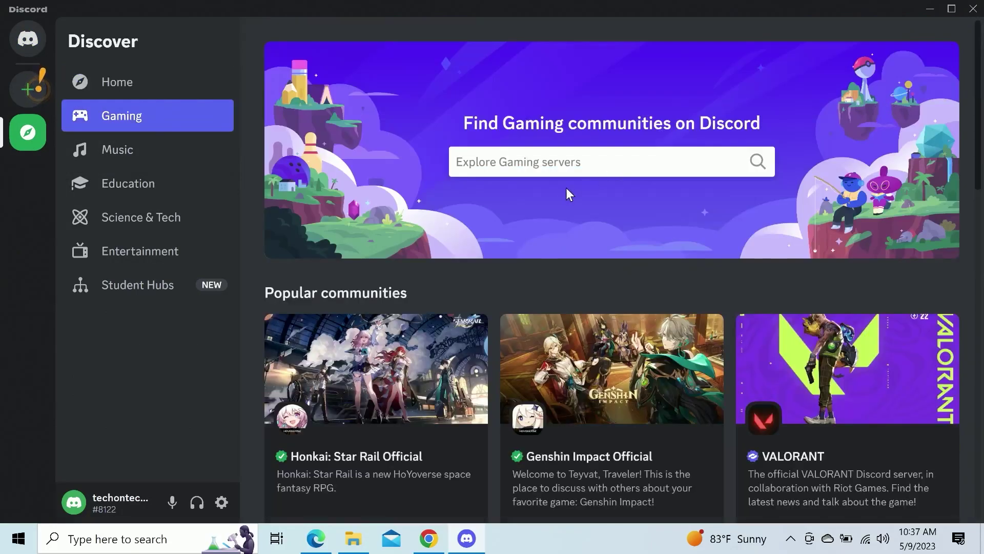
scroll(345, 149, down, 5)
scroll(345, 149, down, 5)
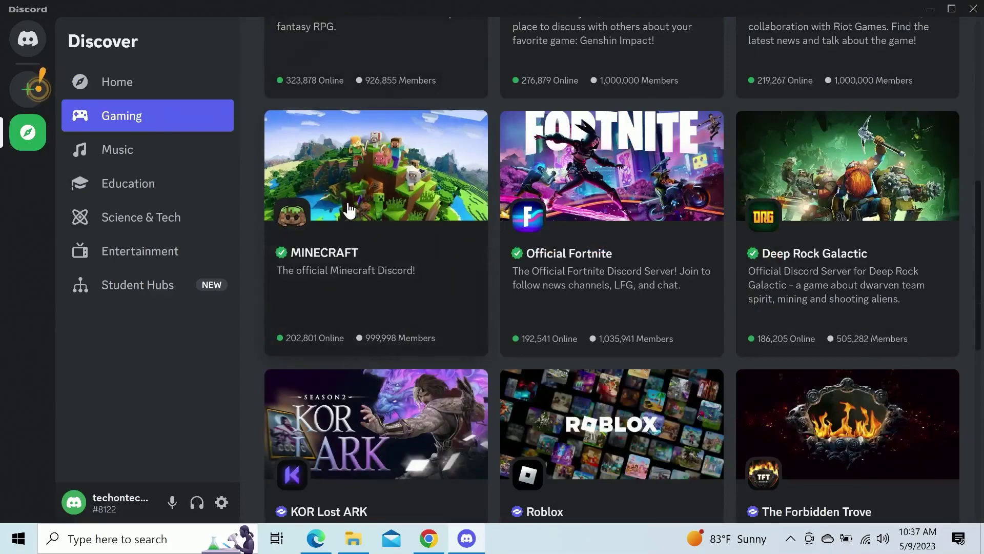
click(349, 205)
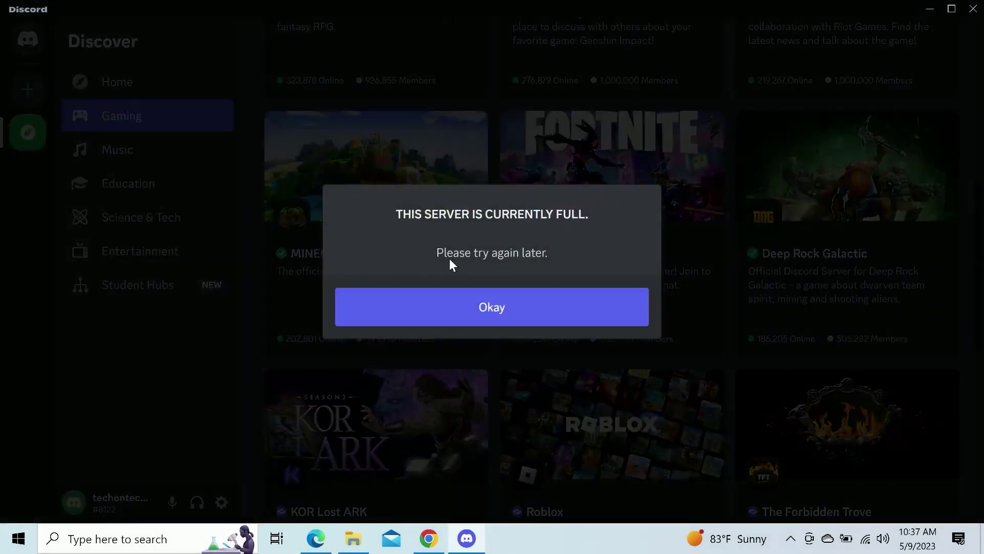
click(499, 317)
Retry the Minecraft server from the Gaming list and dismiss the server-full notice again.
scroll(691, 287, up, 3)
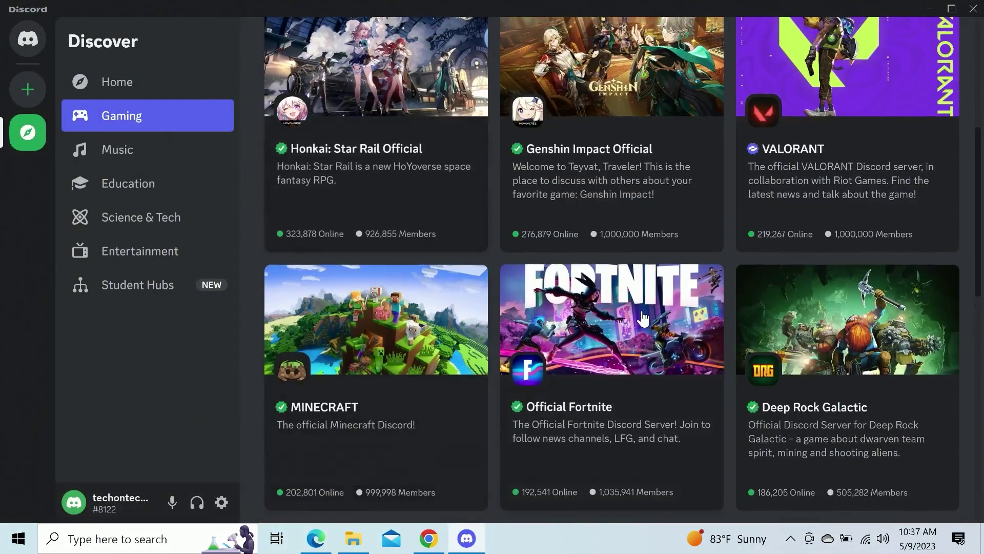
scroll(518, 303, up, 7)
scroll(343, 198, down, 15)
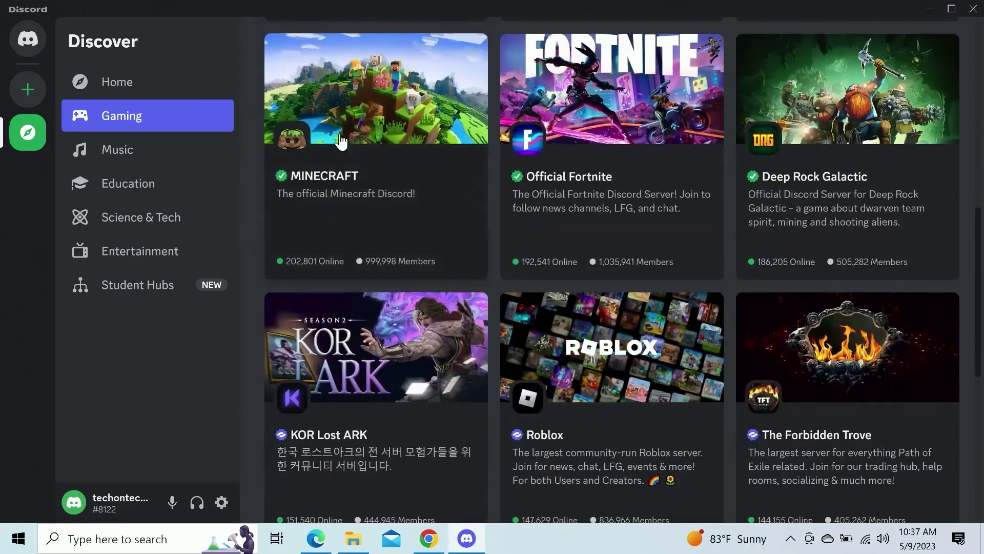
scroll(359, 205, down, 5)
scroll(405, 266, up, 11)
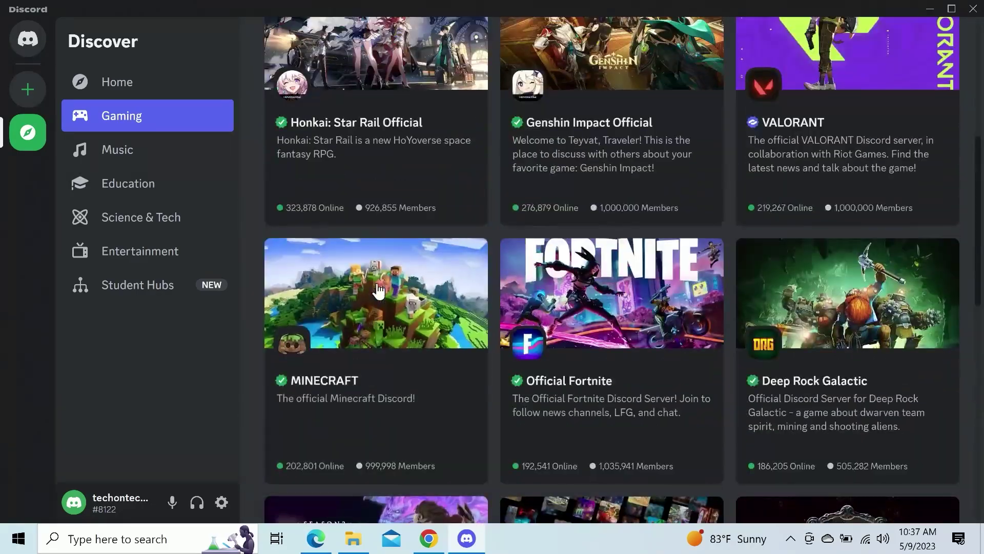
click(377, 282)
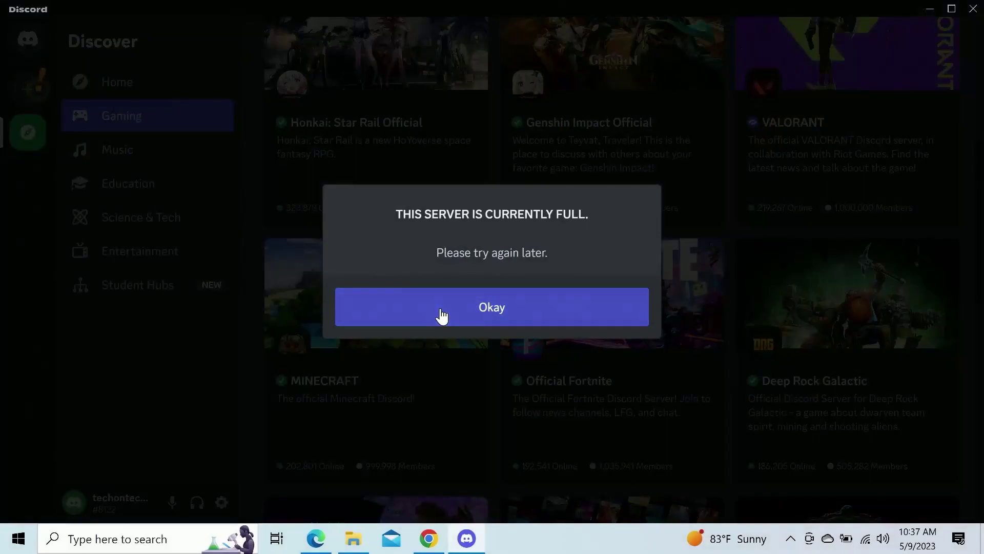
click(439, 314)
From Discover Home, try the featured Minecraft server and dismiss the server-full notice.
click(179, 82)
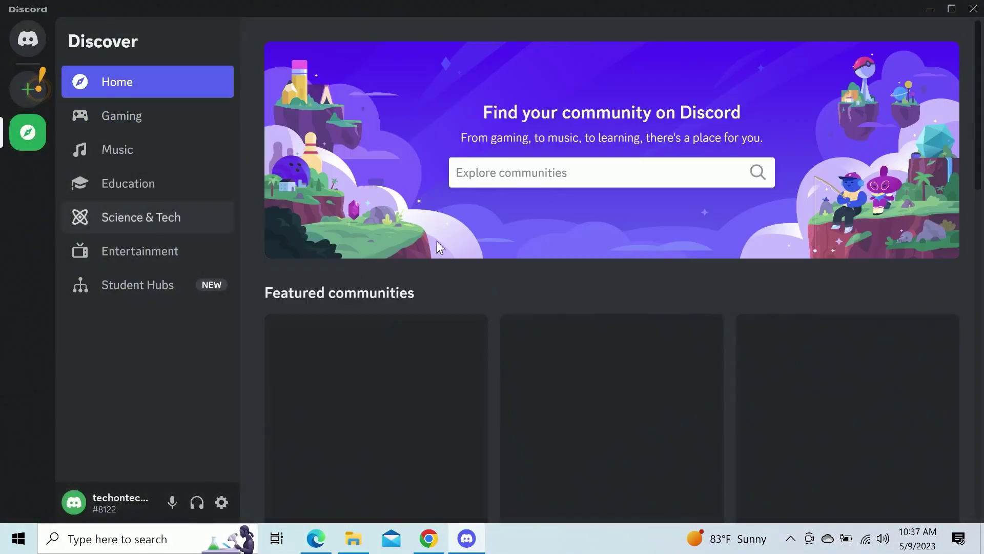
scroll(405, 134, down, 3)
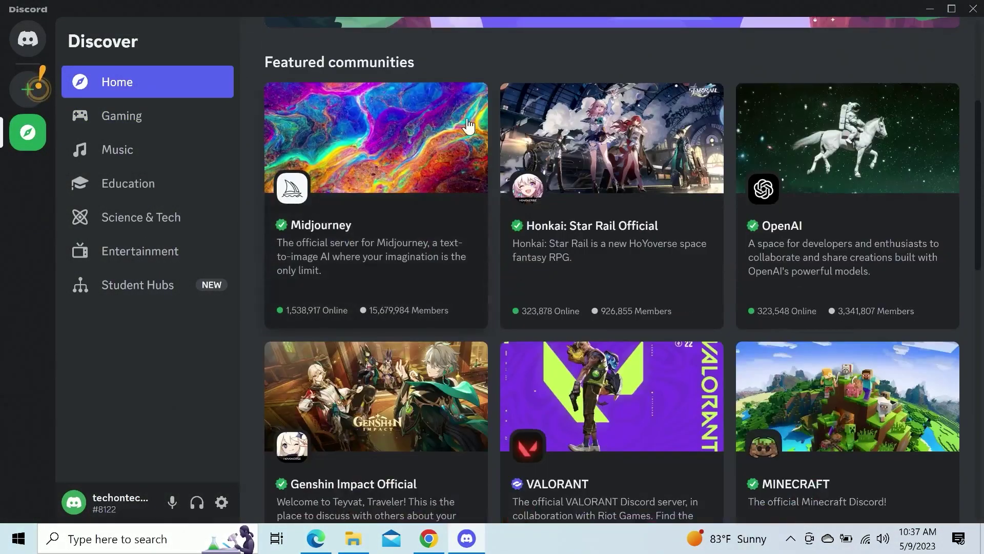
scroll(667, 97, down, 3)
click(799, 227)
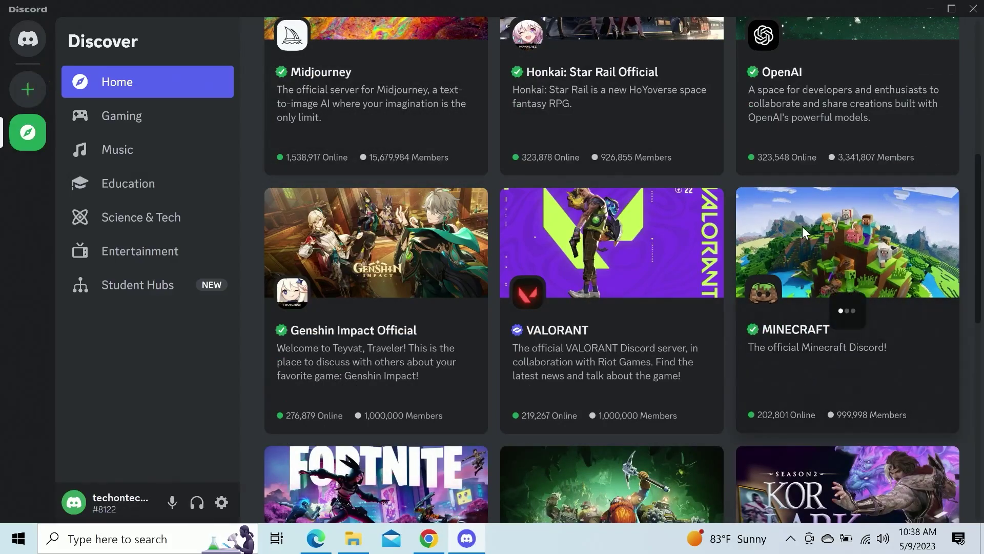
click(494, 308)
scroll(718, 277, up, 4)
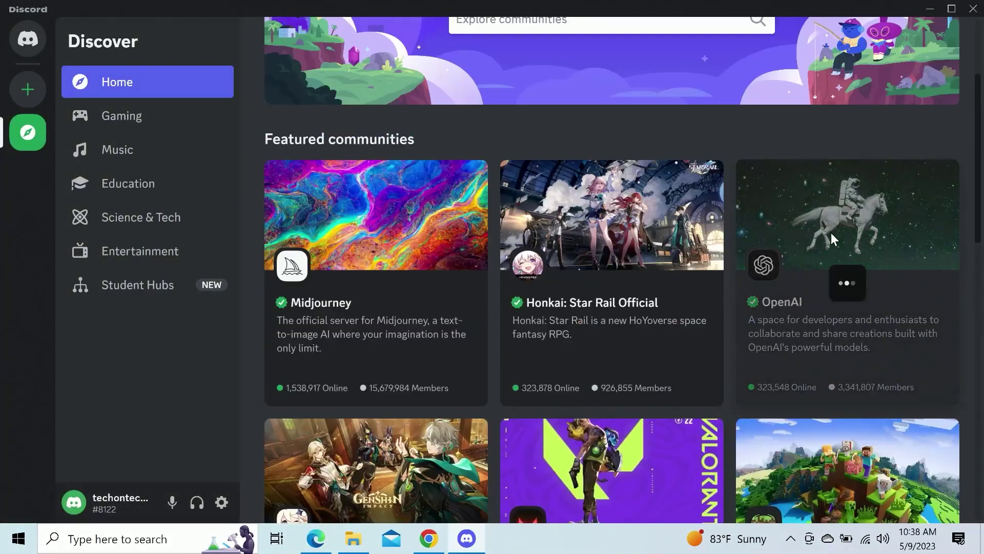
Preview the featured OpenAI server, then open and close the Create a server window.
click(773, 230)
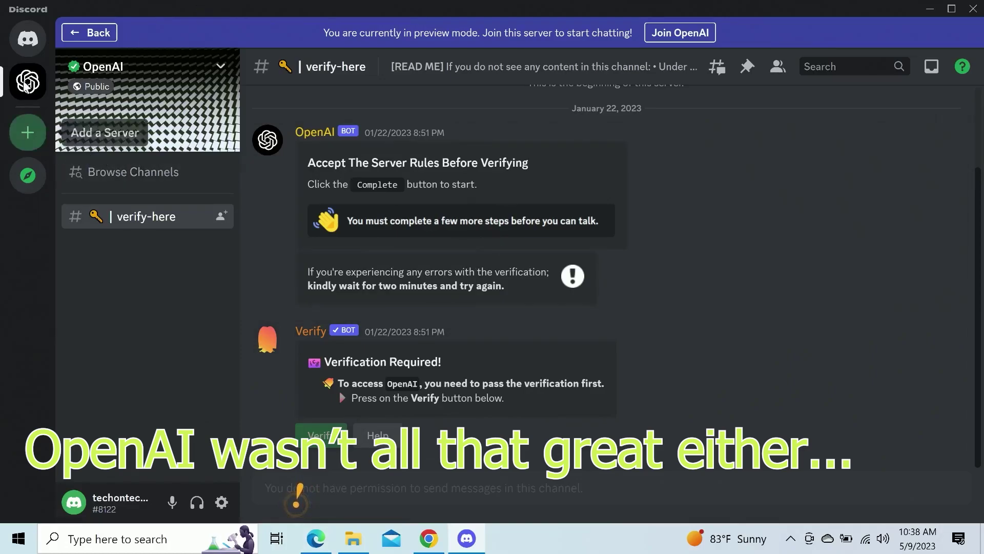
click(28, 134)
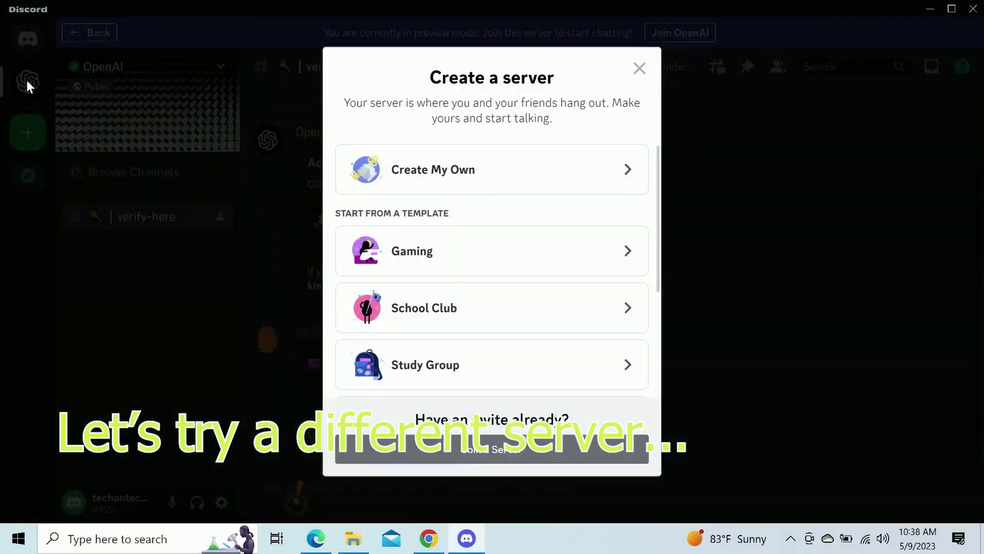
click(640, 69)
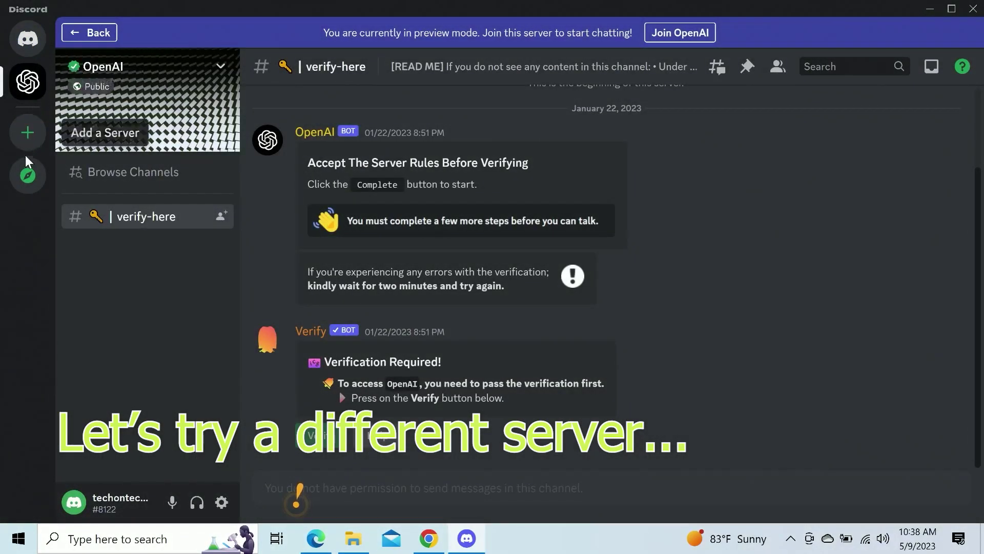
Find the MrBeast Gaming card in Discover's Gaming communities and open its server preview.
click(29, 180)
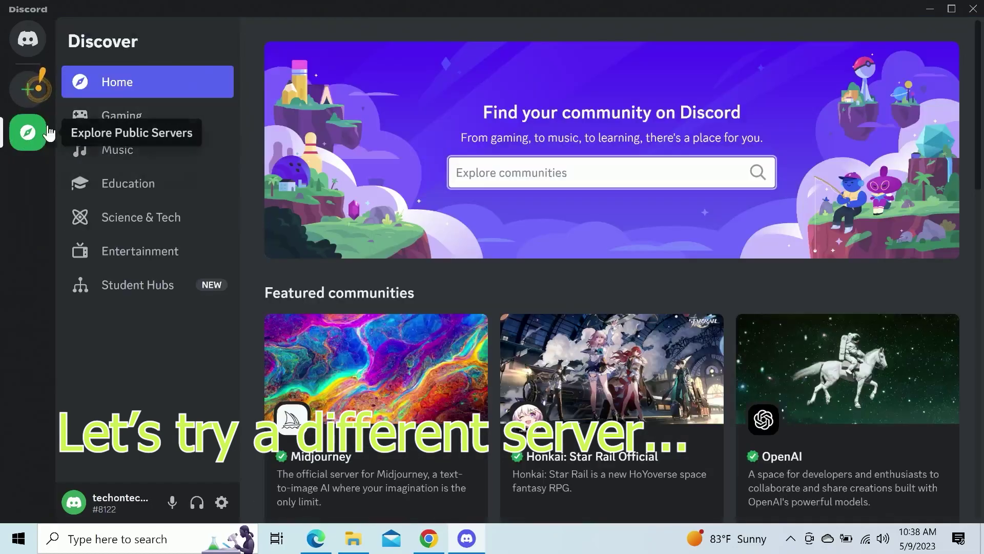
click(153, 123)
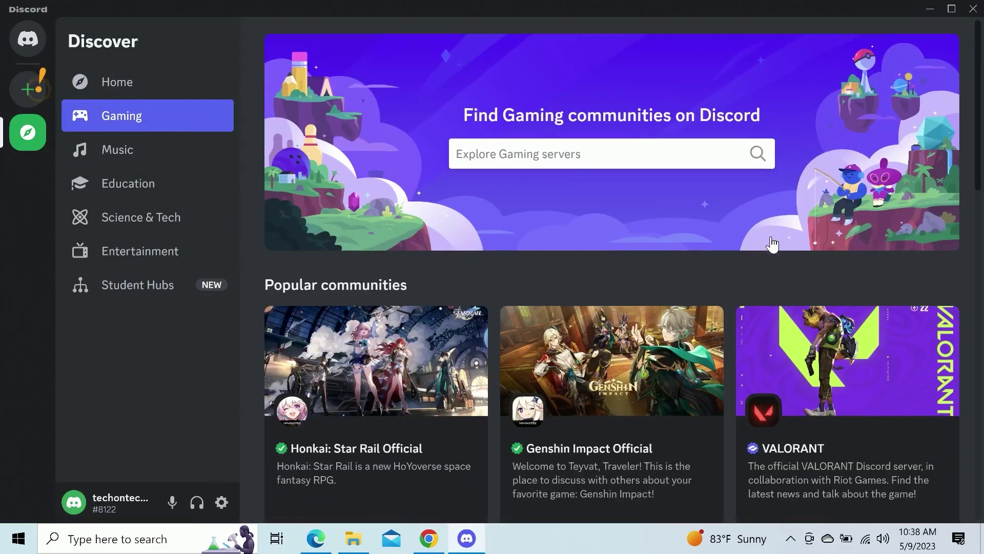
scroll(773, 241, down, 5)
scroll(772, 244, down, 9)
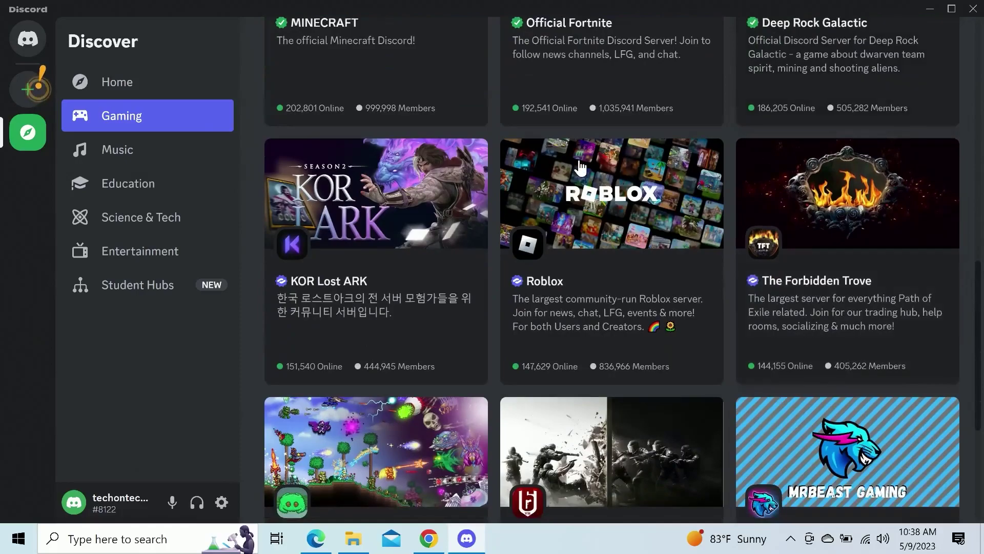
scroll(472, 179, down, 4)
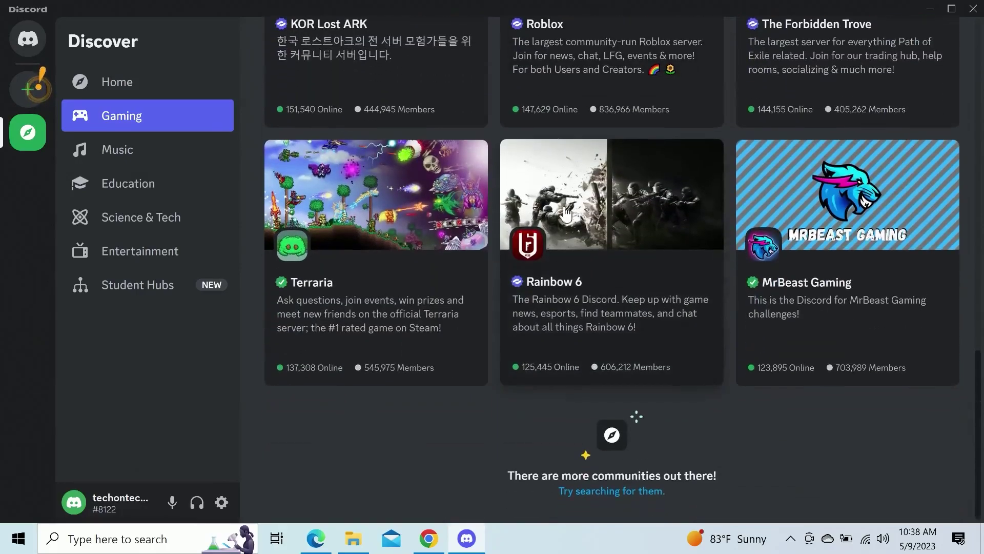
scroll(809, 379, up, 5)
scroll(809, 380, down, 4)
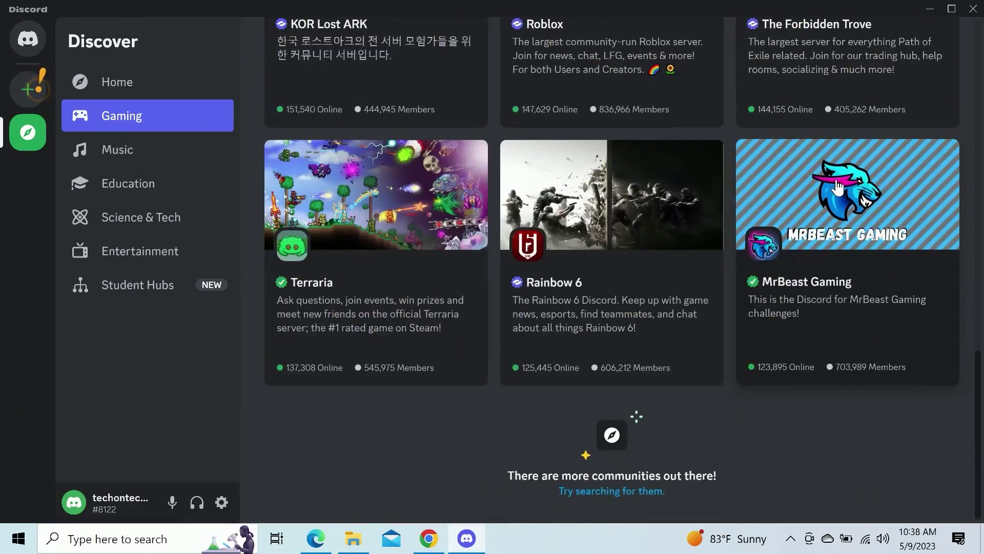
scroll(837, 187, up, 2)
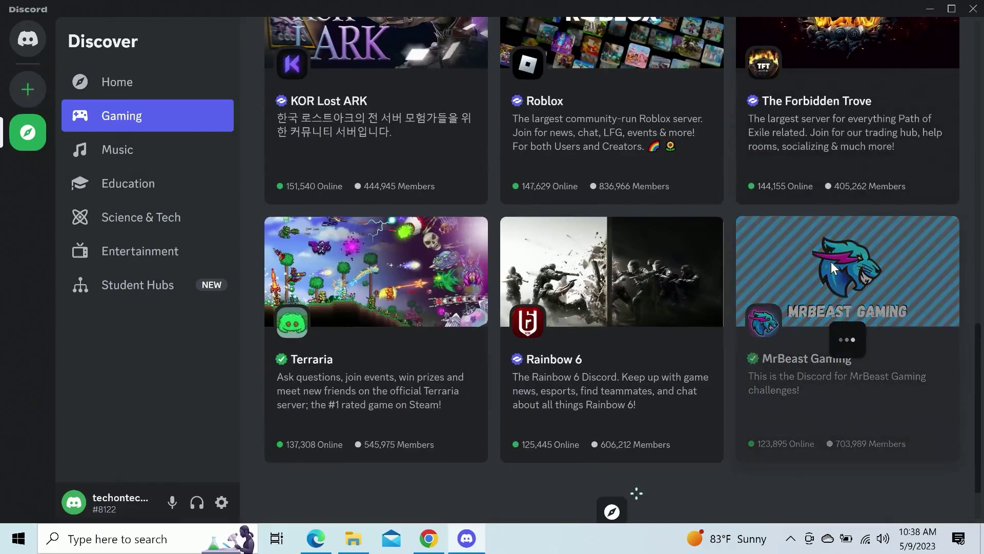
click(831, 261)
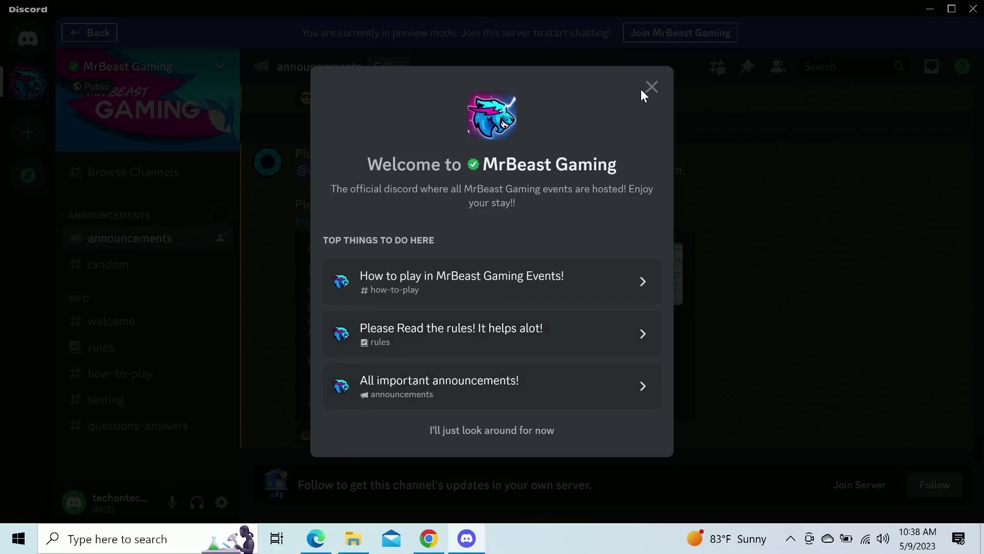
Close the MrBeast Gaming welcome window and view #random, #announcements, then #welcome.
click(508, 437)
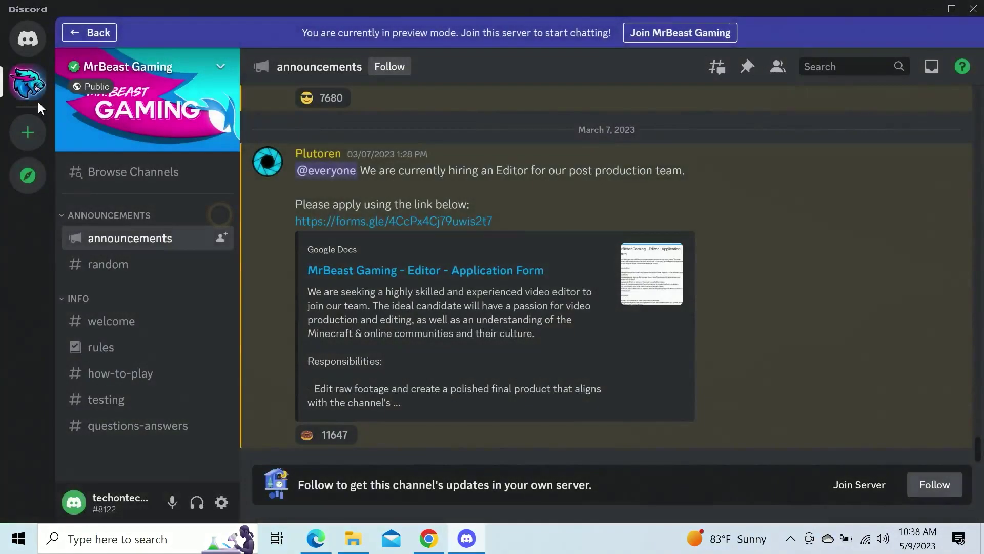
click(132, 268)
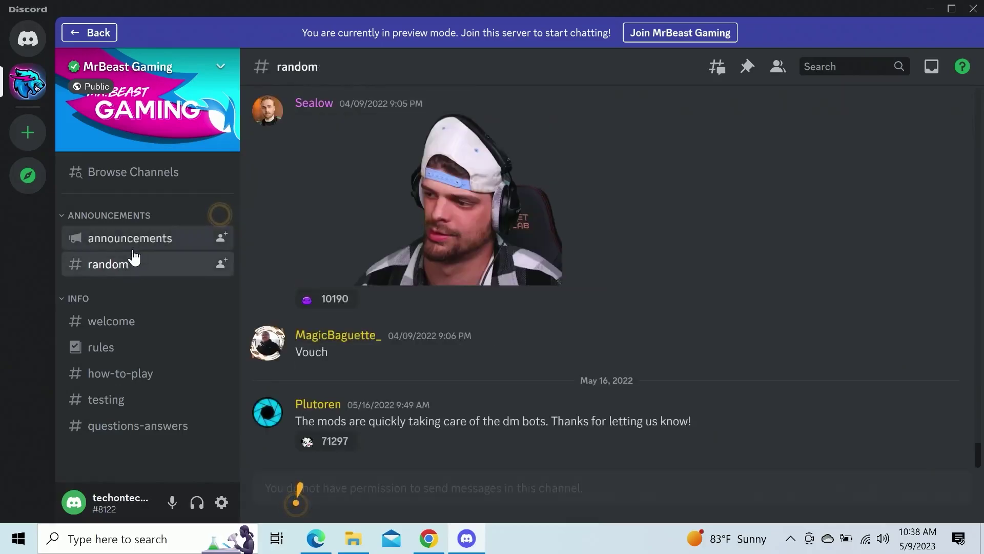
click(135, 245)
click(134, 328)
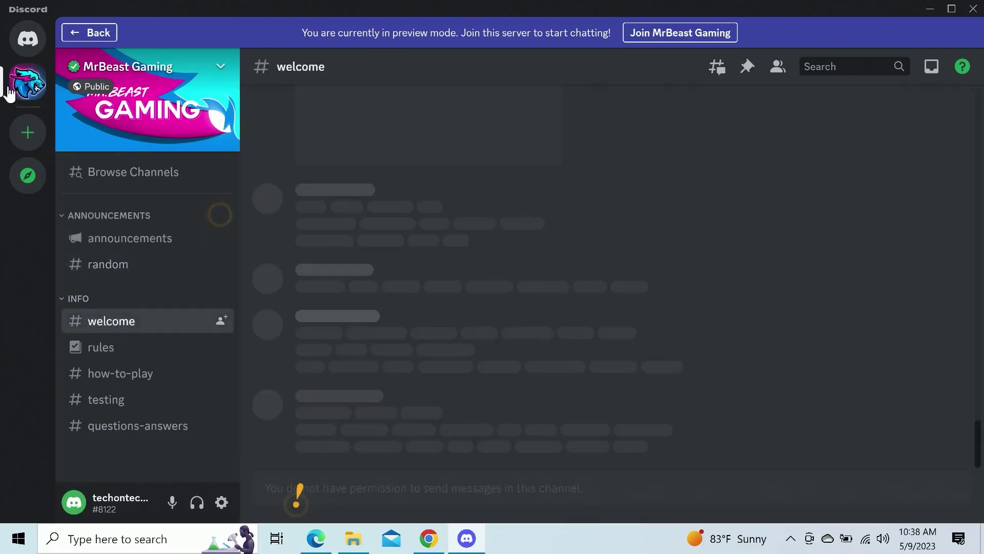